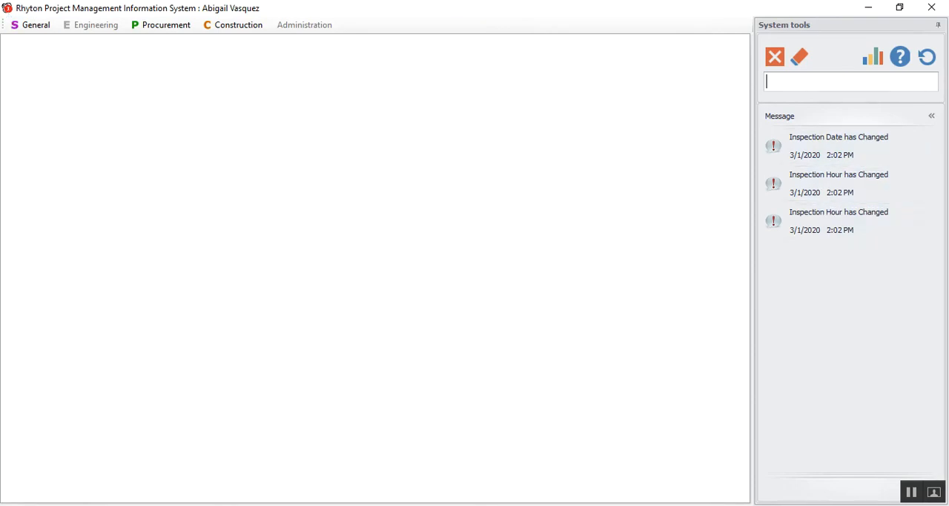
Switch user accounts and log in to the Exhibition server in English with the leader's username and account password.
{"action": "mouse_move", "coordinate": [493, 505]}
{"action": "mouse_move", "coordinate": [850, 143]}
{"action": "mouse_move", "coordinate": [844, 183]}
{"action": "mouse_move", "coordinate": [818, 146]}
{"action": "left_click", "coordinate": [927, 57]}
{"action": "left_click", "coordinate": [451, 310]}
{"action": "left_click", "coordinate": [399, 248]}
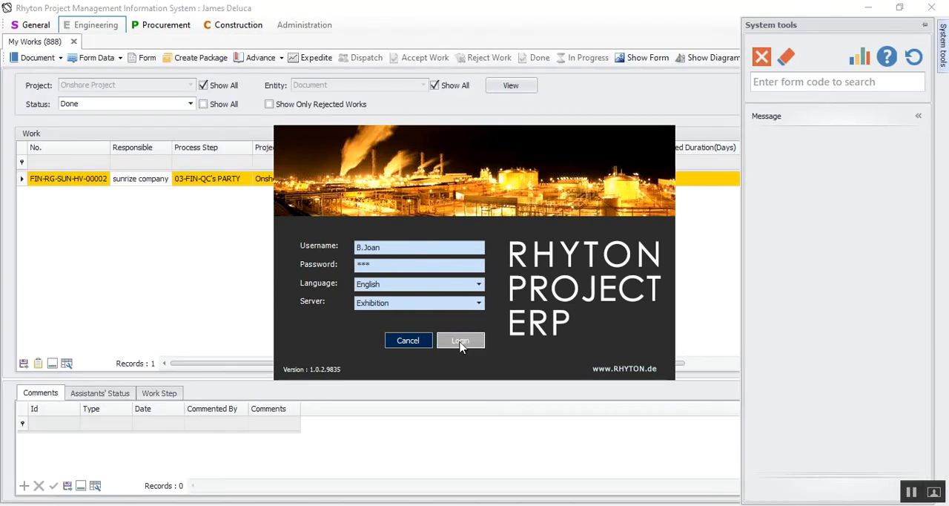
{"action": "left_click", "coordinate": [460, 342]}
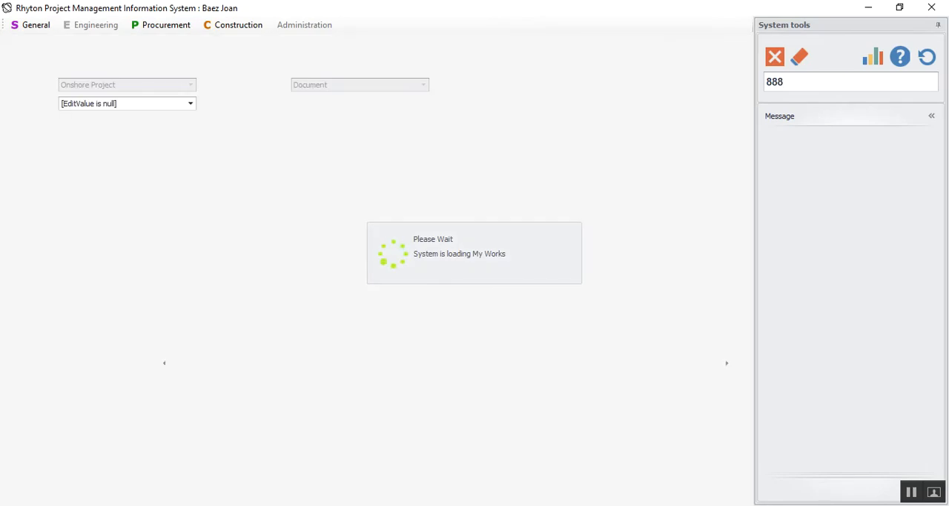
List the Pending works in My Works (888) and fit all columns of the work grid to their content.
{"action": "left_click", "coordinate": [103, 110]}
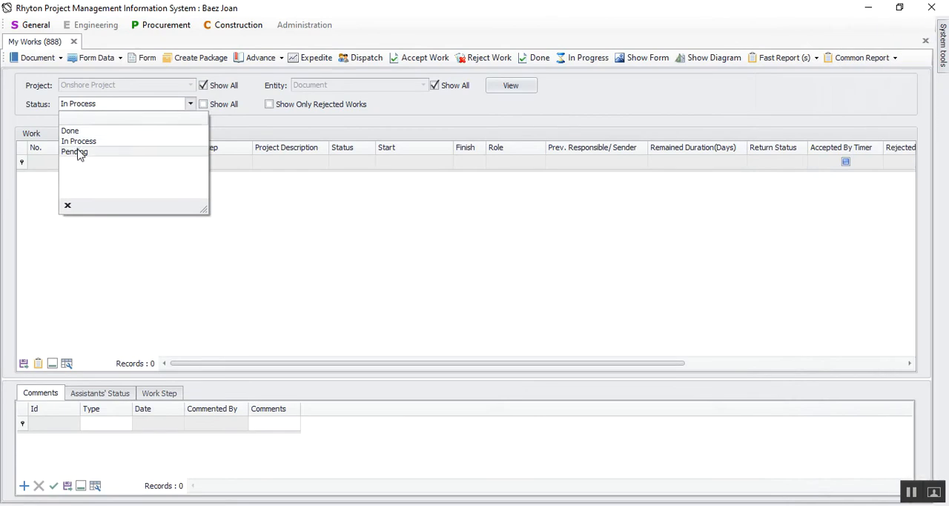
{"action": "left_click", "coordinate": [80, 153]}
{"action": "left_click", "coordinate": [501, 91]}
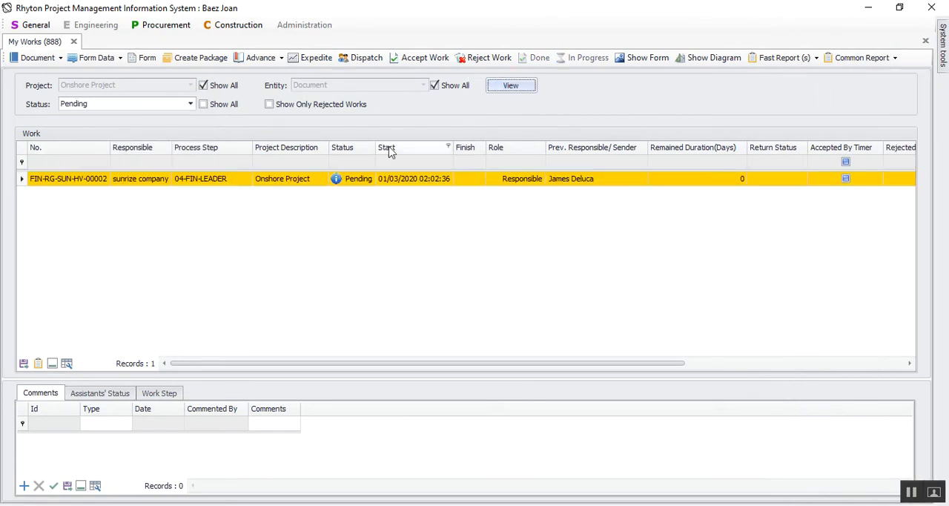
{"action": "right_click", "coordinate": [394, 150]}
{"action": "left_click", "coordinate": [435, 271]}
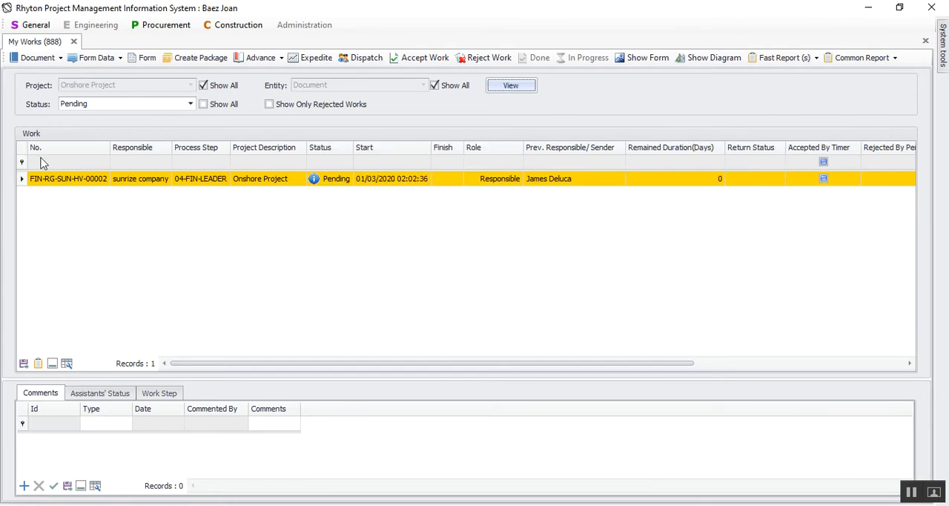
Review the pending work's process diagram and its FIN Report down to the signature rows, closing both.
{"action": "left_click", "coordinate": [705, 60]}
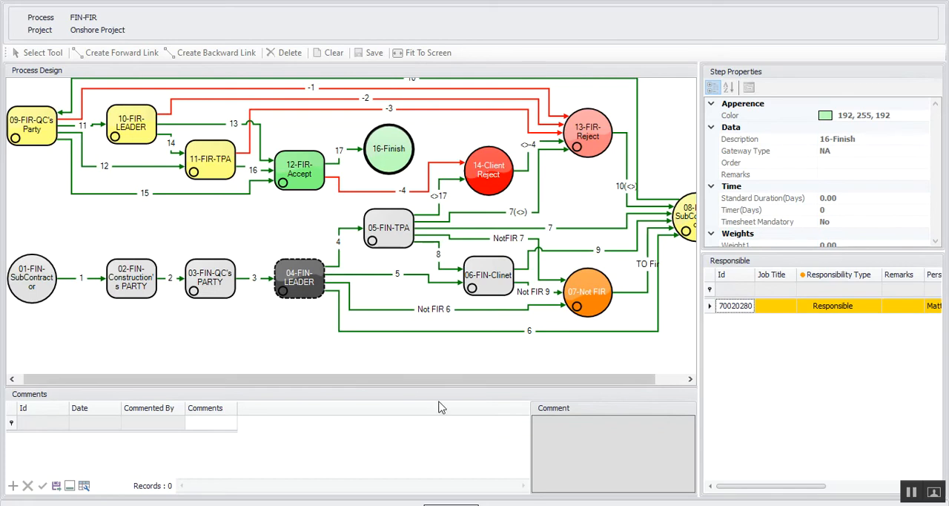
{"action": "left_click", "coordinate": [471, 504]}
{"action": "left_click", "coordinate": [857, 61]}
{"action": "mouse_move", "coordinate": [855, 77]}
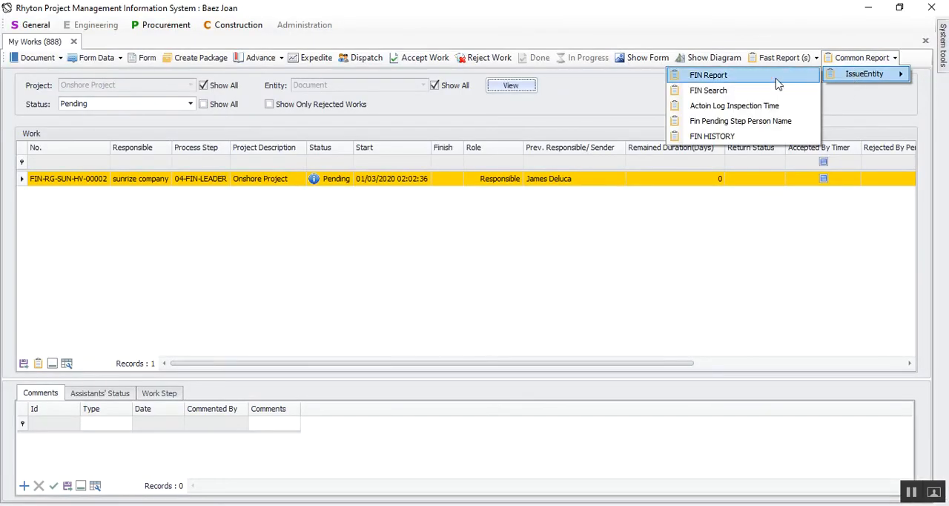
{"action": "left_click", "coordinate": [776, 79]}
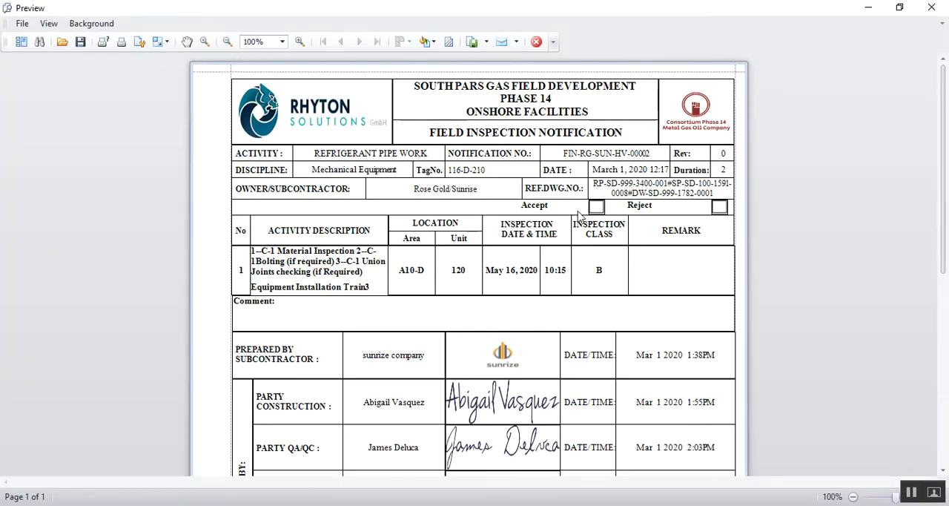
{"action": "scroll", "coordinate": [602, 302], "scroll_direction": "down", "scroll_amount": 3}
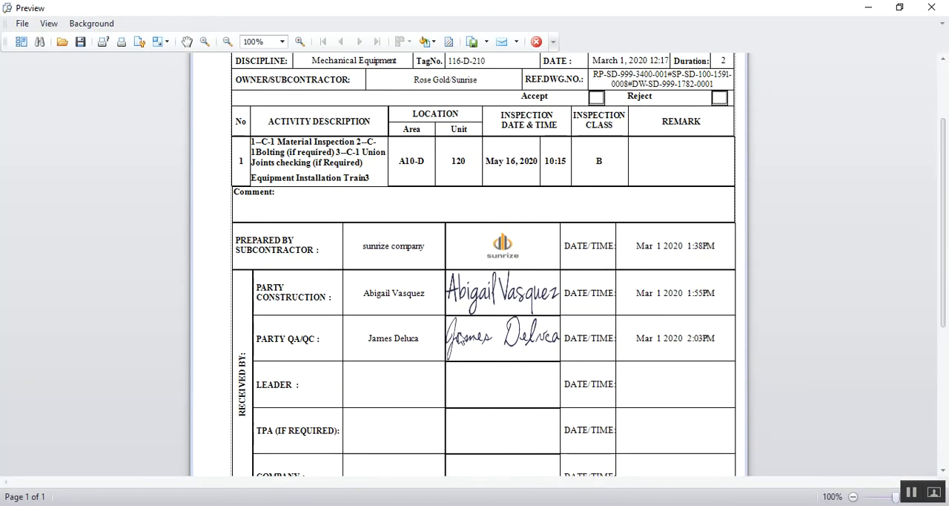
{"action": "mouse_move", "coordinate": [649, 345]}
{"action": "left_mouse_down"}
{"action": "mouse_move", "coordinate": [360, 250]}
{"action": "mouse_move", "coordinate": [271, 326]}
{"action": "mouse_move", "coordinate": [376, 295]}
{"action": "mouse_move", "coordinate": [522, 358]}
{"action": "left_mouse_up"}
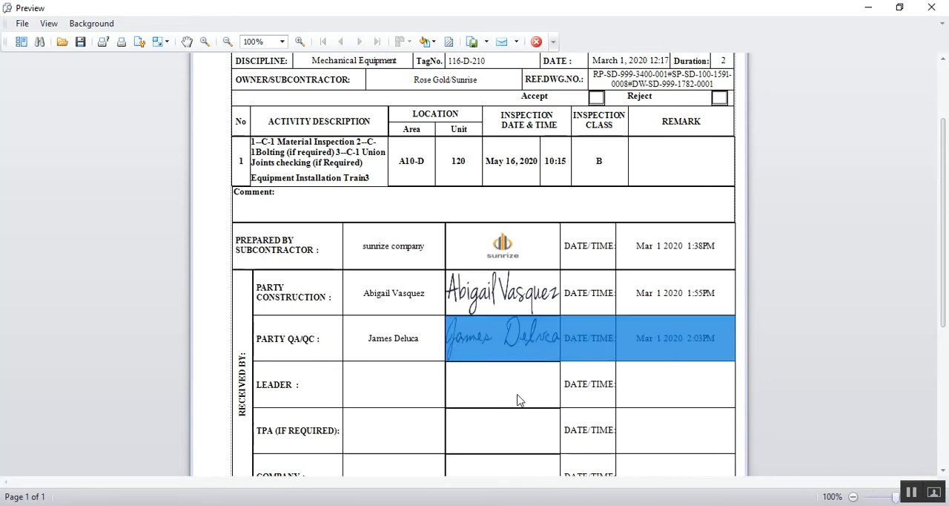
{"action": "left_click", "coordinate": [519, 395]}
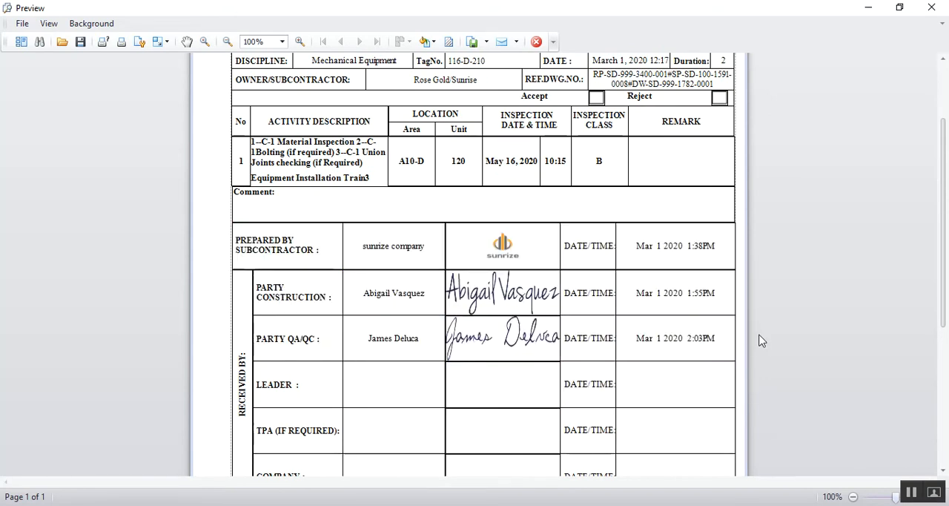
{"action": "left_click", "coordinate": [932, 7]}
Examine the related information of work FIN-RG-SUN-HV-00002 and its attached documents, closing both windows.
{"action": "right_click", "coordinate": [25, 178]}
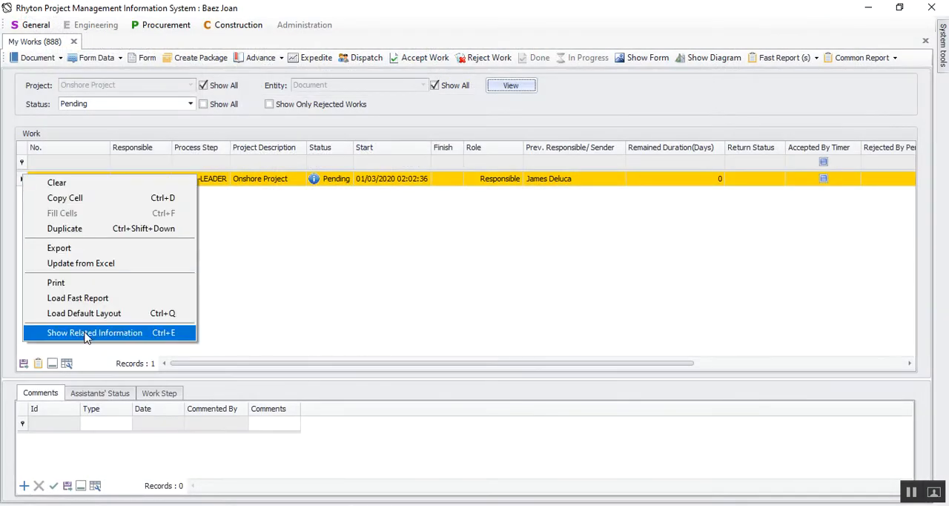
{"action": "left_click", "coordinate": [87, 335]}
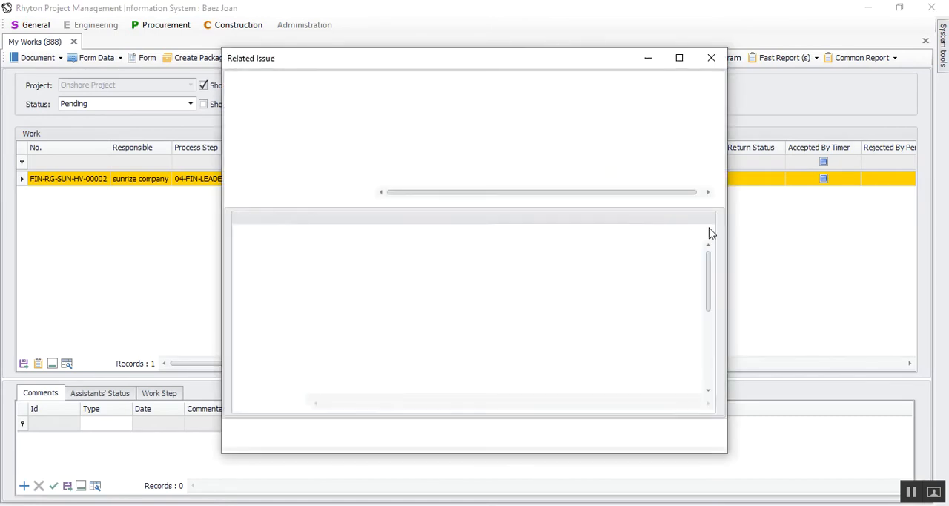
{"action": "left_click_drag", "start_coordinate": [711, 259], "coordinate": [703, 233]}
{"action": "left_click", "coordinate": [258, 83]}
{"action": "left_click", "coordinate": [264, 95]}
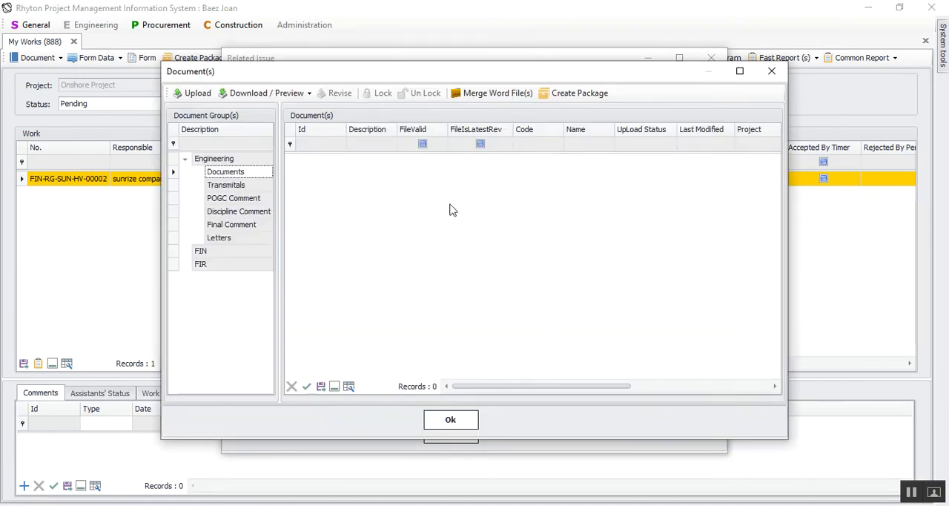
{"action": "left_click", "coordinate": [438, 419]}
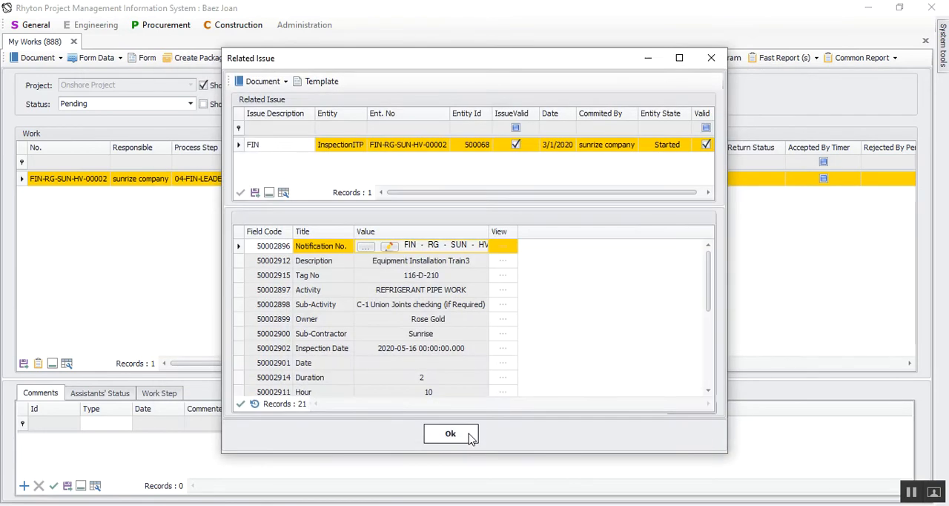
{"action": "left_click", "coordinate": [470, 434]}
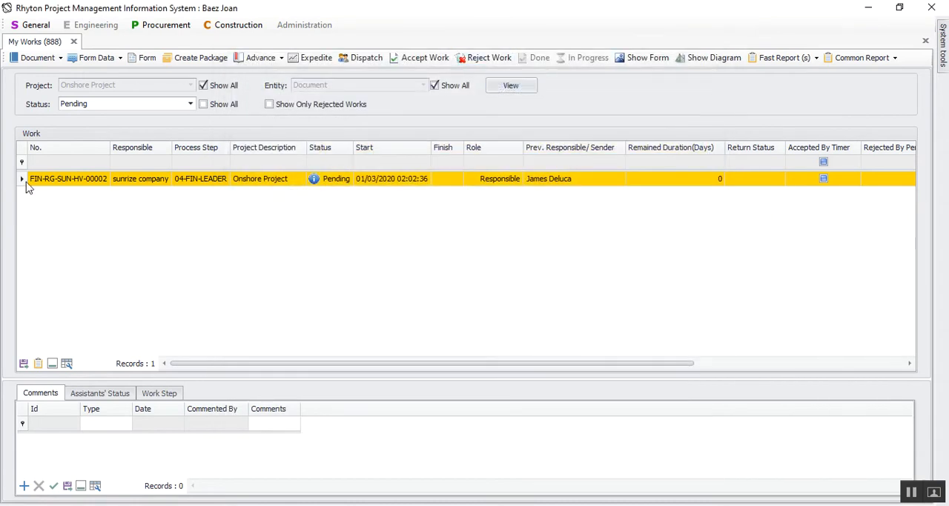
Reject the pending work to 03-FIN-QC's PARTY with the comment "No Attachment".
{"action": "left_click", "coordinate": [478, 59]}
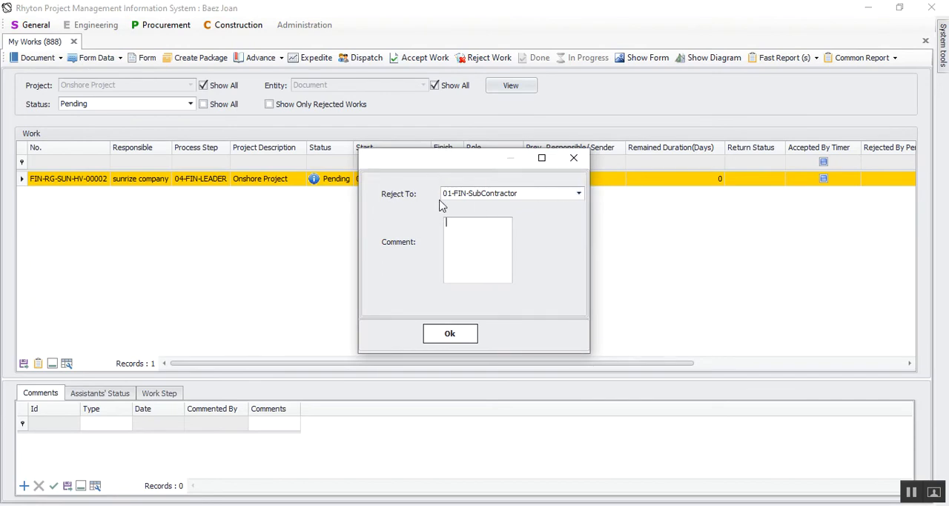
{"action": "left_click", "coordinate": [518, 193]}
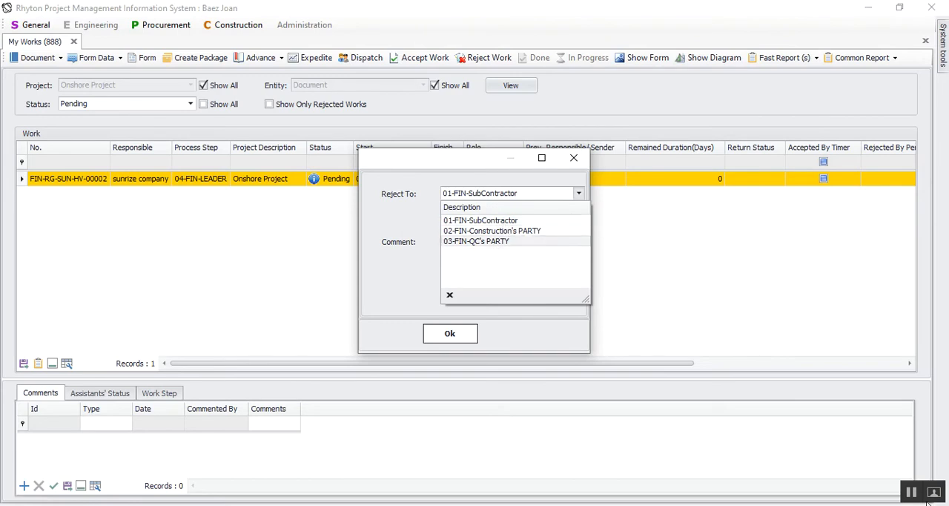
{"action": "left_click", "coordinate": [460, 241]}
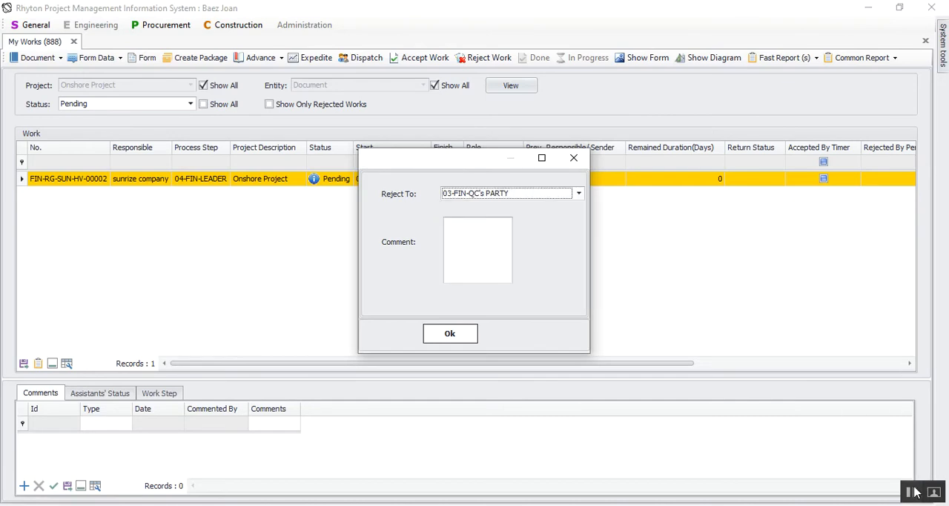
{"action": "left_click", "coordinate": [470, 245]}
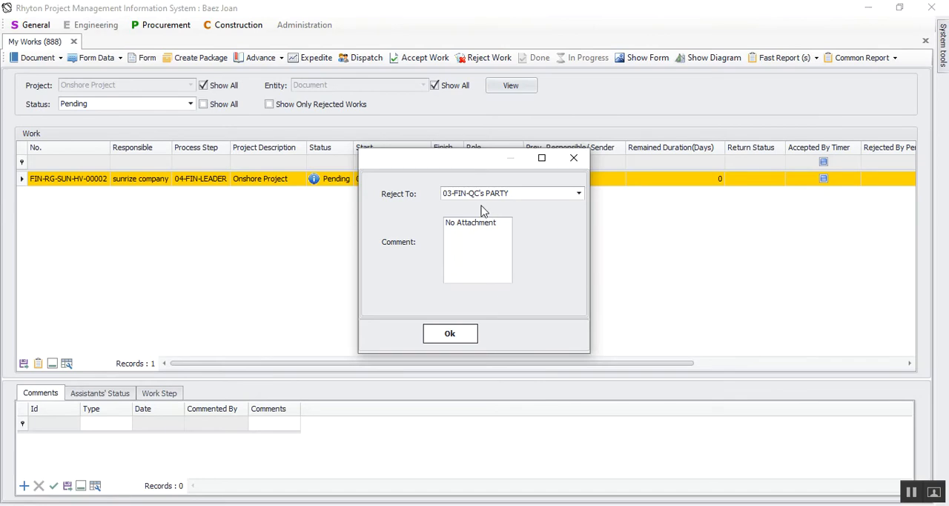
{"action": "left_click", "coordinate": [915, 491]}
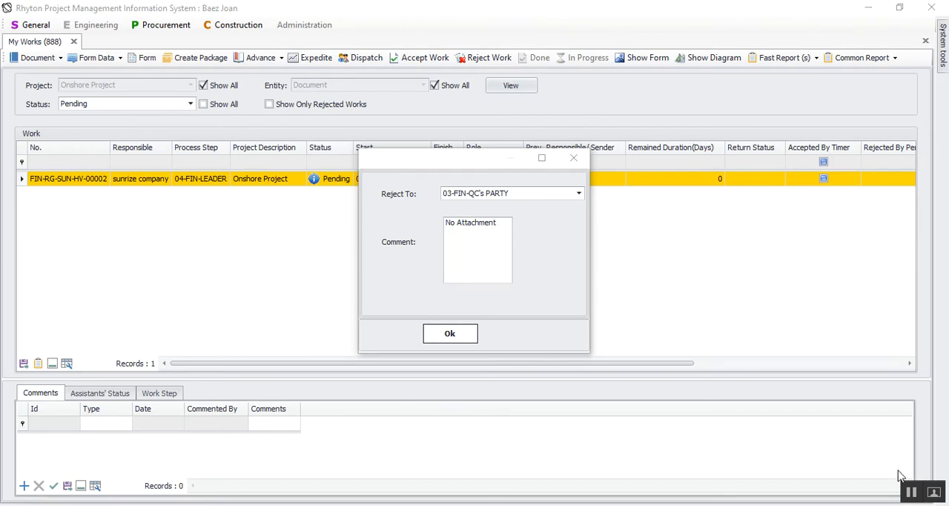
{"action": "left_click", "coordinate": [452, 333]}
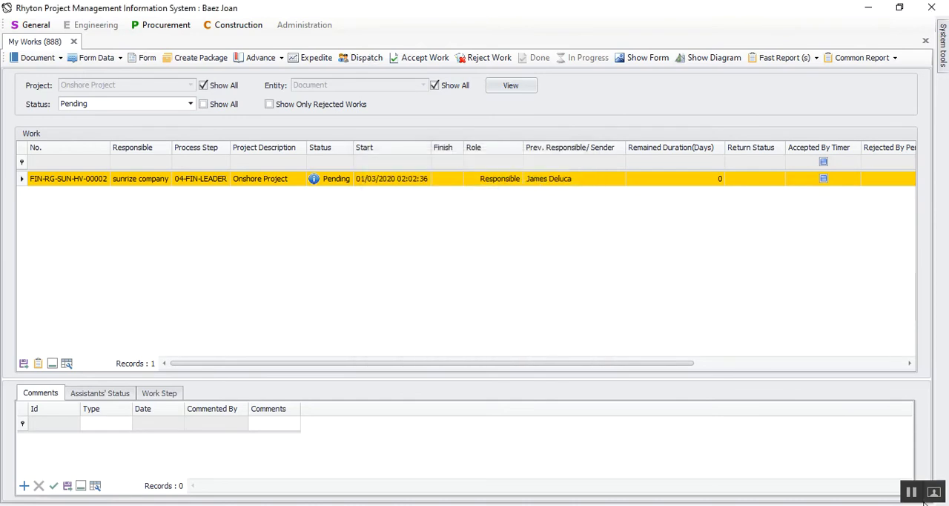
Switch user accounts and log in with the QC party's username and account password.
{"action": "left_click", "coordinate": [943, 45]}
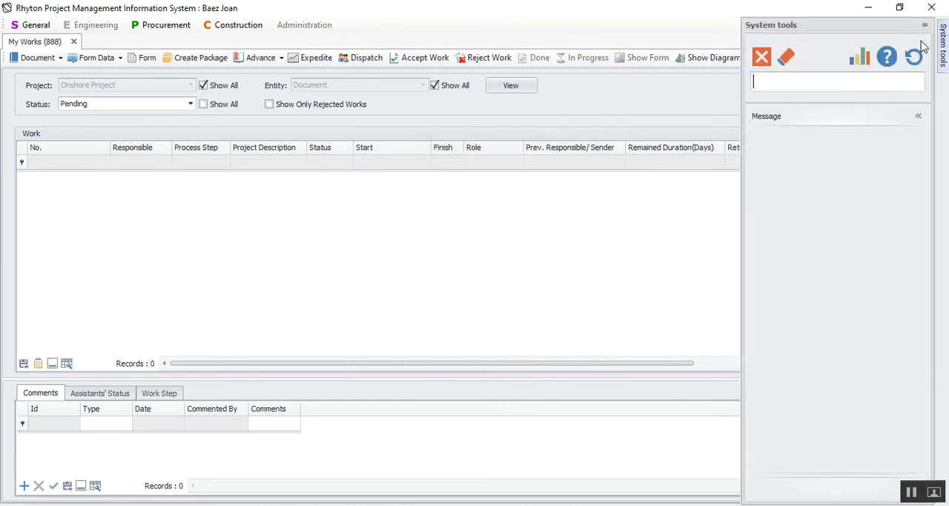
{"action": "left_click", "coordinate": [913, 56]}
{"action": "left_click", "coordinate": [449, 310]}
{"action": "double_click", "coordinate": [363, 247]}
{"action": "right_click", "coordinate": [367, 249]}
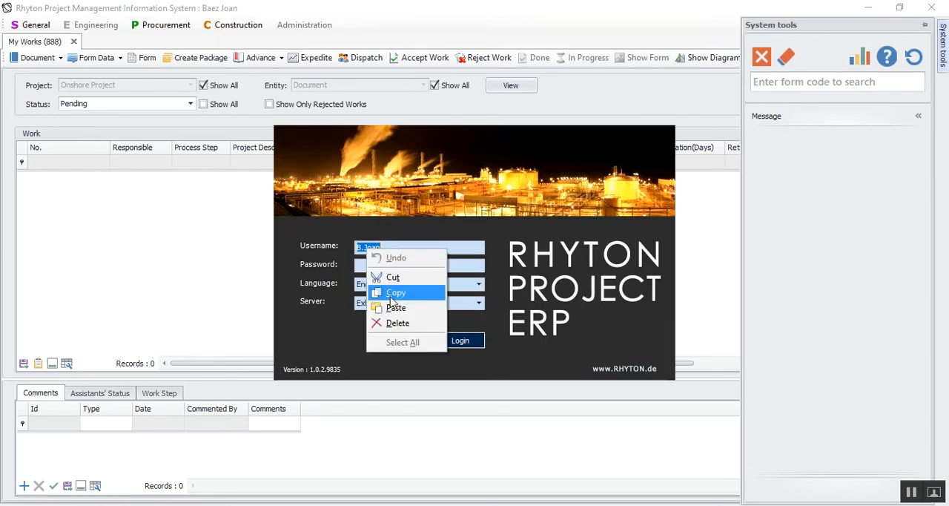
{"action": "left_click", "coordinate": [396, 307]}
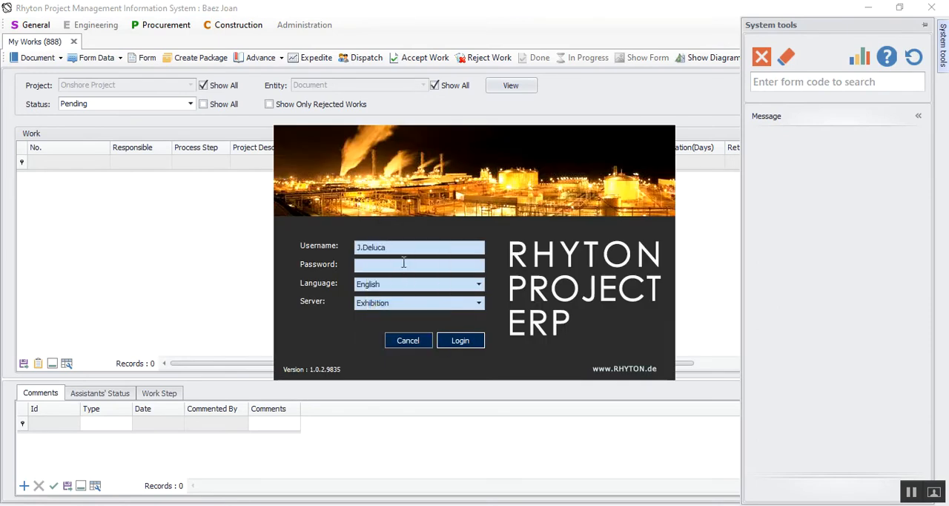
{"action": "left_click", "coordinate": [477, 341]}
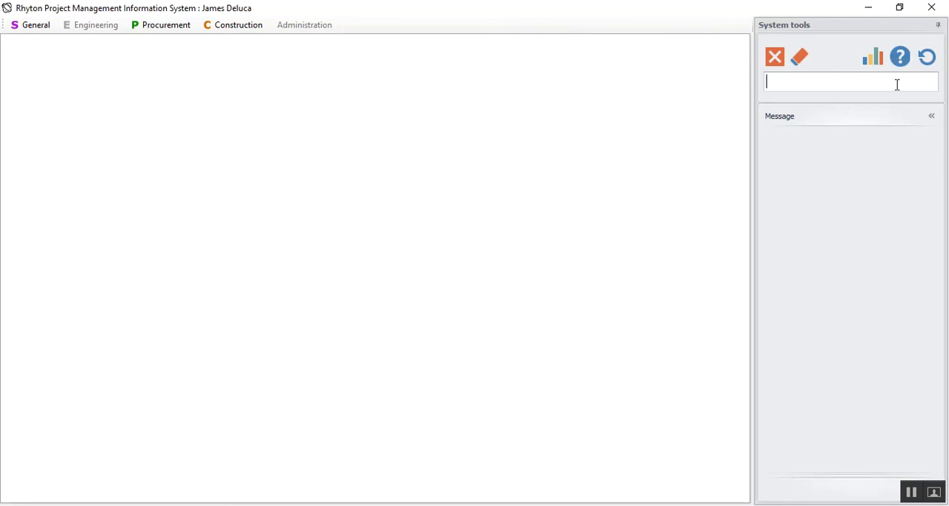
List the Pending works in form 888 and fit all columns of the comments grid to their content.
{"action": "type", "text": "888"}
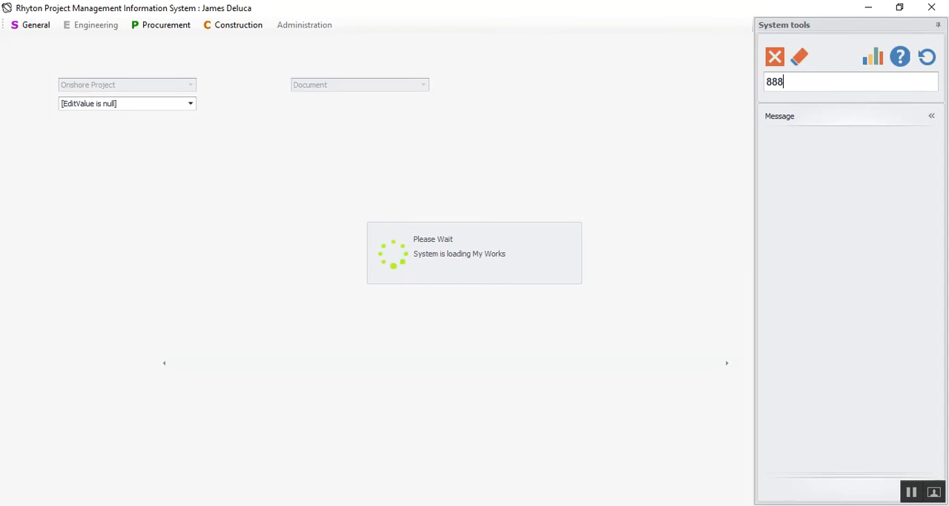
{"action": "left_click", "coordinate": [74, 105]}
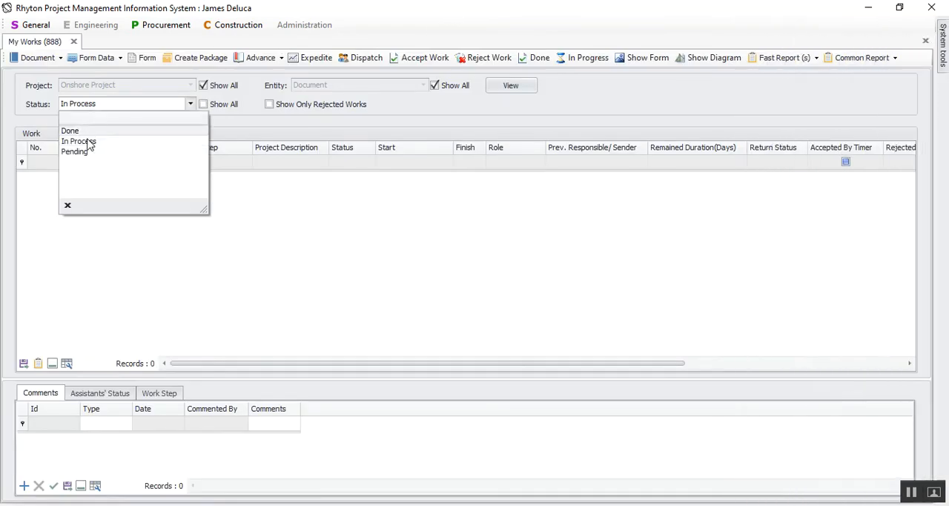
{"action": "left_click", "coordinate": [78, 153]}
{"action": "left_click", "coordinate": [507, 89]}
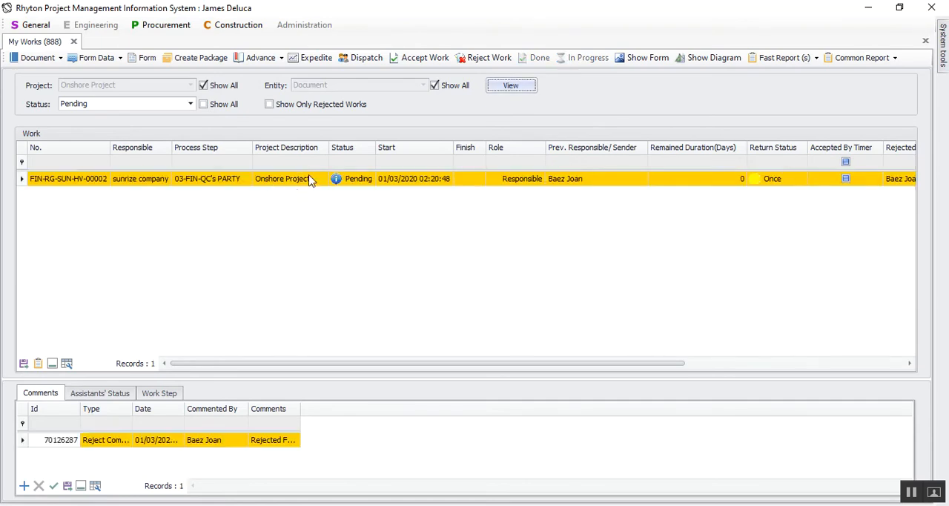
{"action": "right_click", "coordinate": [175, 408]}
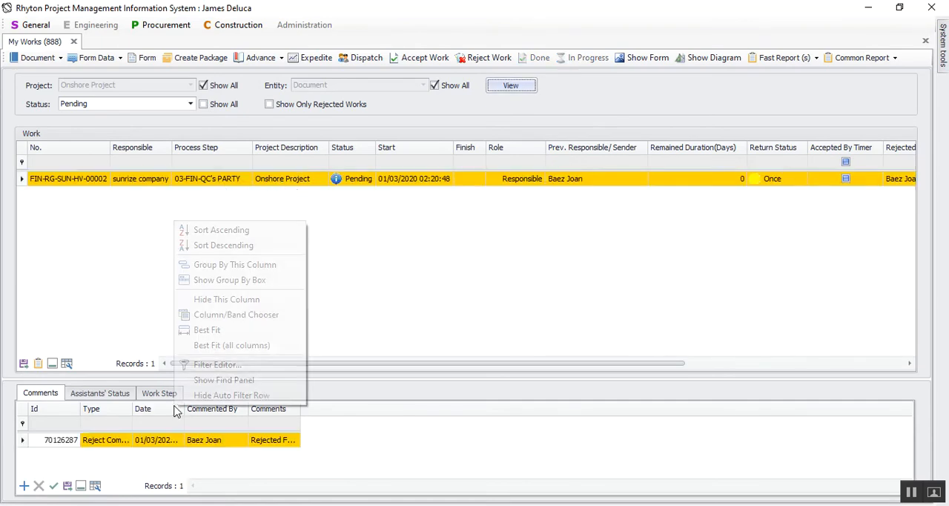
{"action": "left_click", "coordinate": [223, 345]}
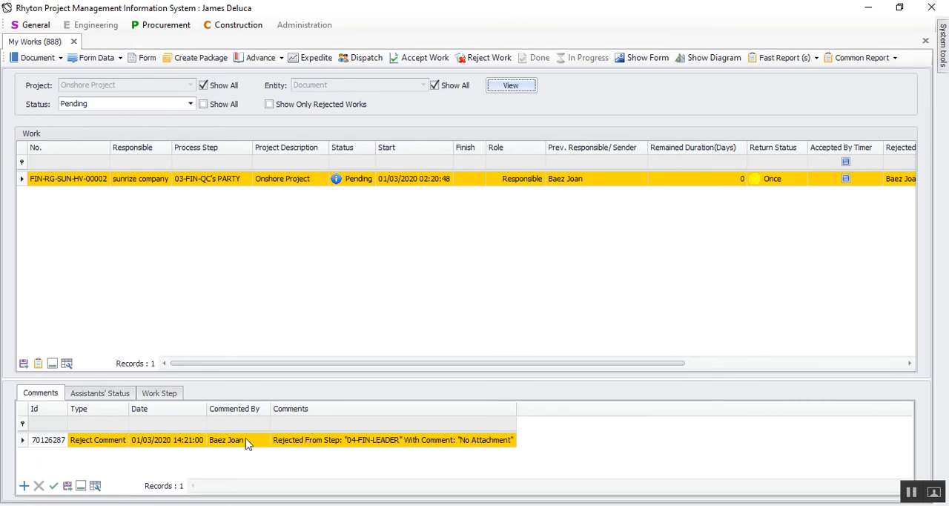
Open the returned work's process diagram and read the rejection comment on step 04-FIN-LEADER.
{"action": "left_click", "coordinate": [718, 60]}
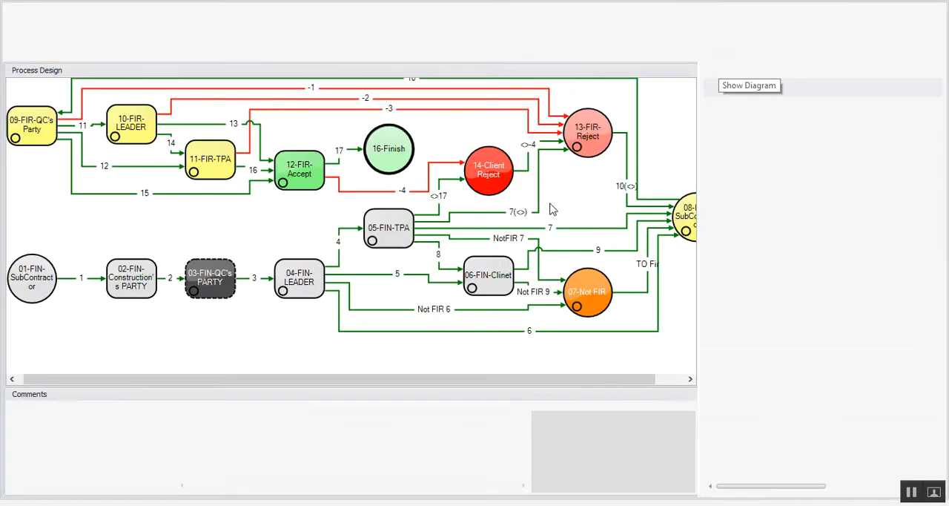
{"action": "left_click", "coordinate": [309, 280]}
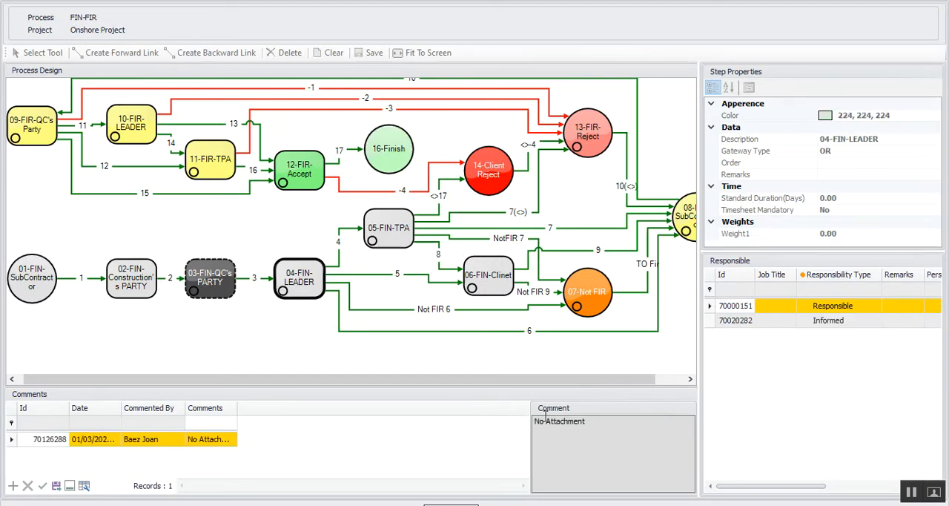
{"action": "left_click_drag", "start_coordinate": [591, 420], "coordinate": [536, 419]}
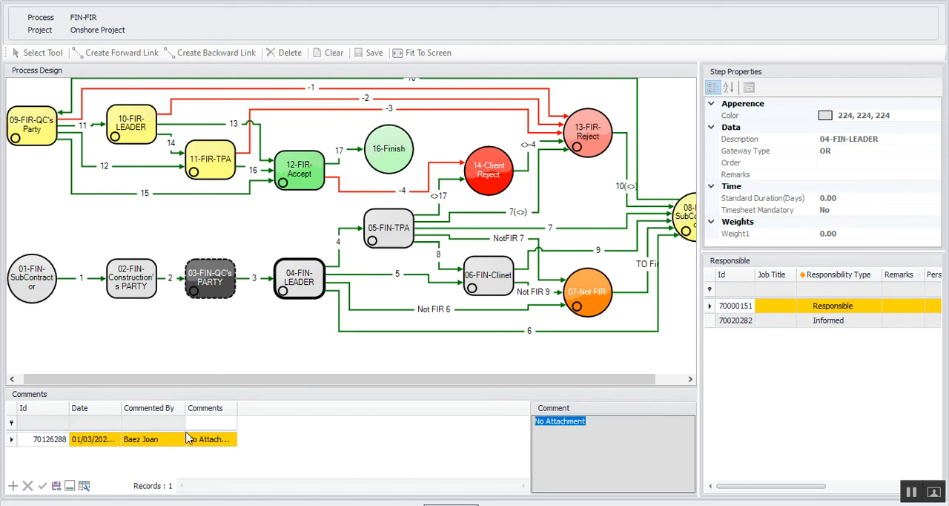
{"action": "left_click", "coordinate": [566, 428]}
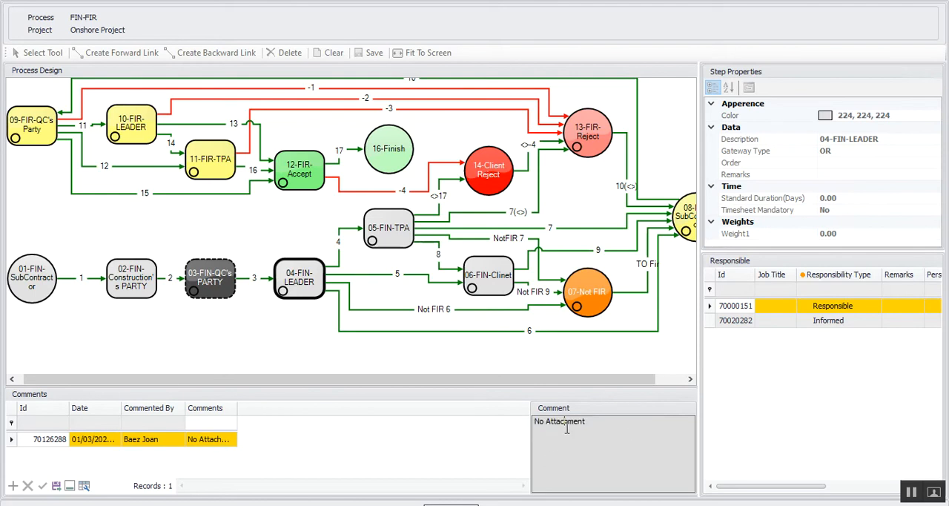
{"action": "left_click", "coordinate": [451, 504]}
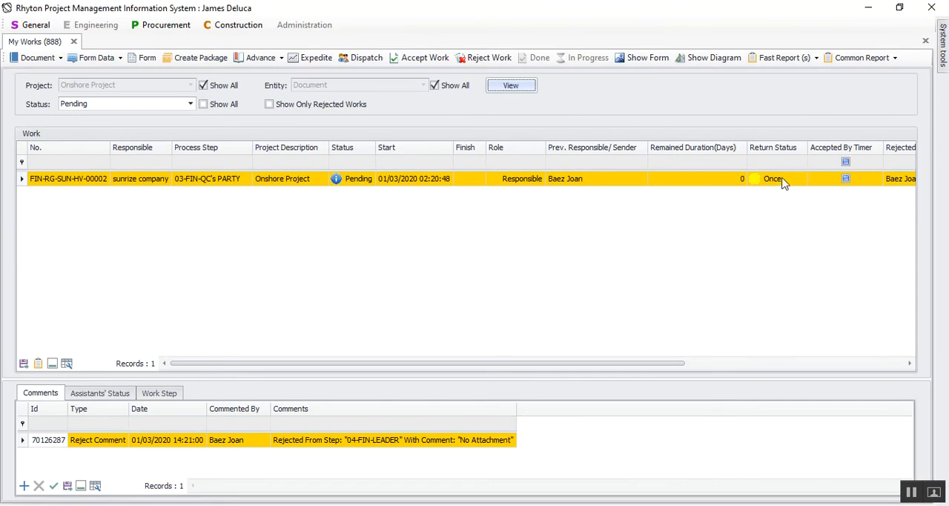
{"action": "left_click_drag", "start_coordinate": [476, 364], "coordinate": [467, 347]}
{"action": "left_click", "coordinate": [44, 60]}
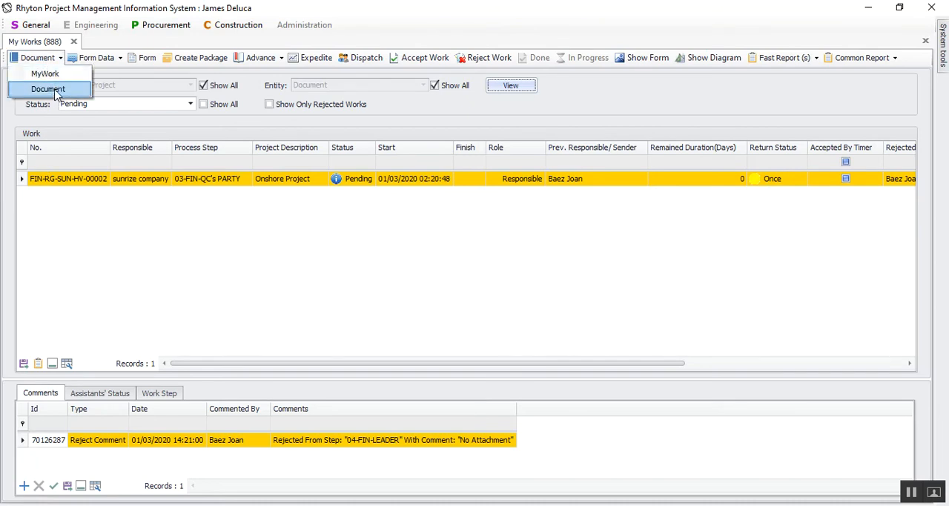
{"action": "left_click", "coordinate": [48, 89]}
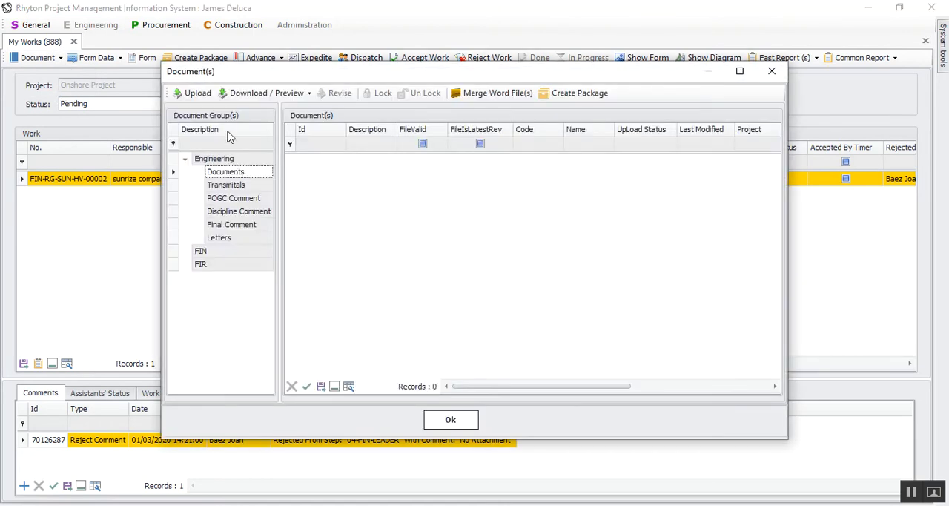
{"action": "left_click", "coordinate": [194, 93]}
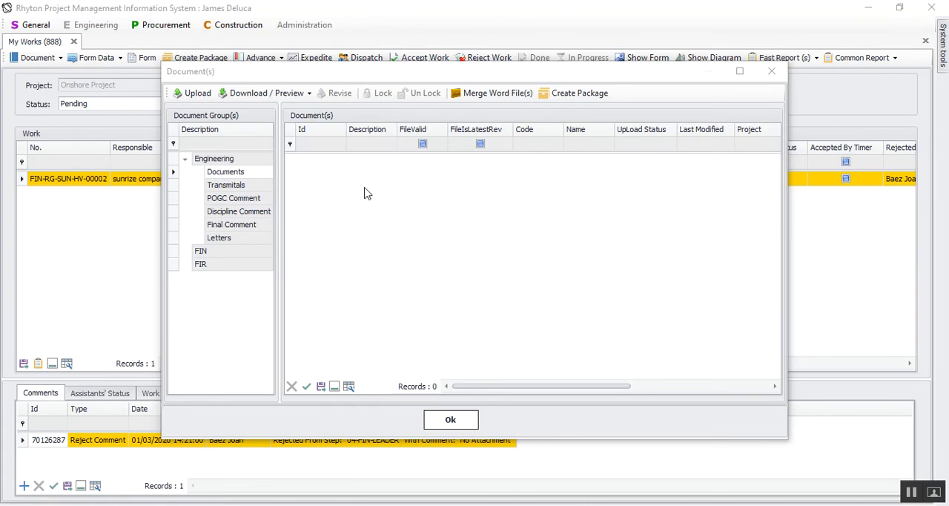
{"action": "right_click", "coordinate": [369, 136]}
{"action": "left_click", "coordinate": [445, 255]}
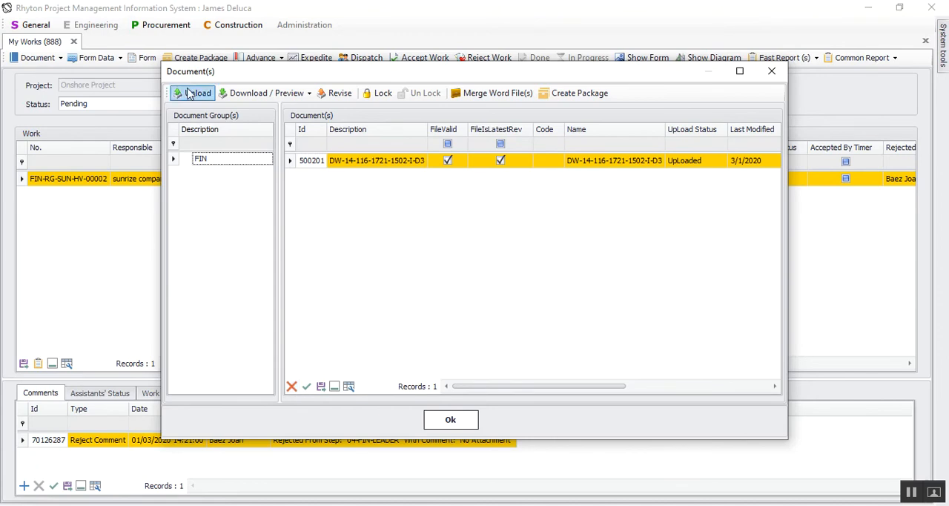
Close the work's documents and accept the returned work at step 03-FIN-QC's PARTY.
{"action": "left_click", "coordinate": [261, 96]}
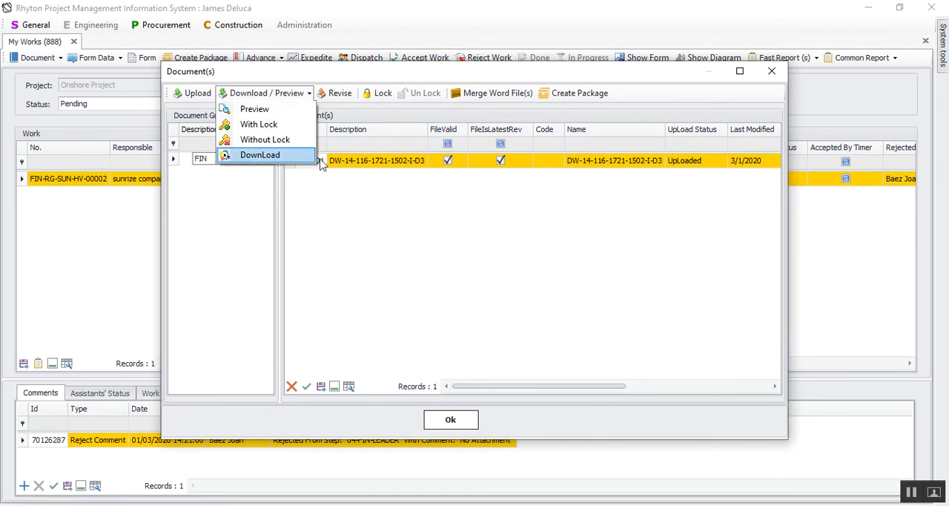
{"action": "left_click", "coordinate": [452, 420]}
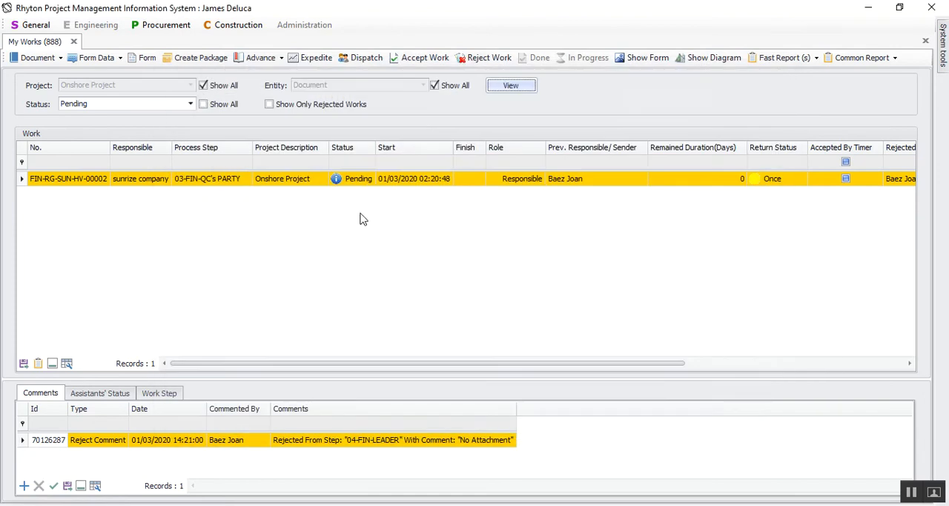
{"action": "left_click", "coordinate": [420, 60]}
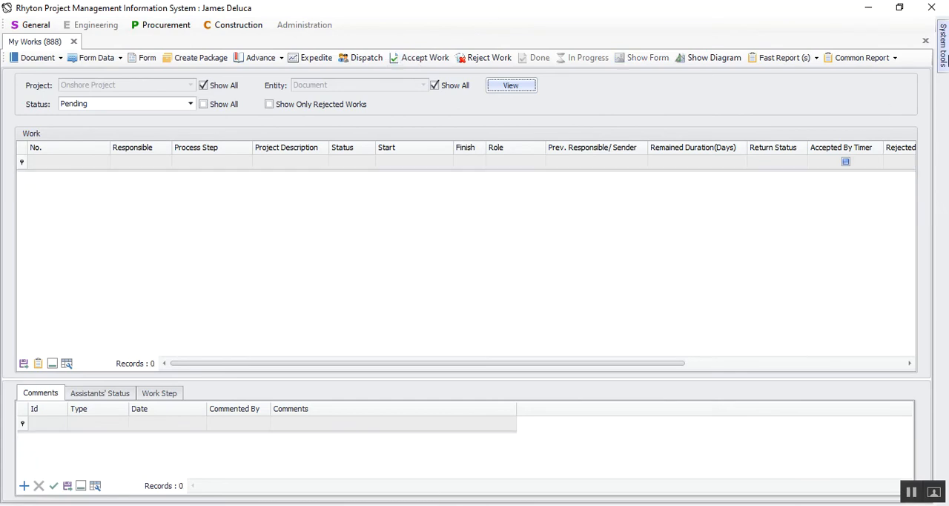
Switch user accounts and log in with the leader's username and account password.
{"action": "mouse_move", "coordinate": [945, 59]}
{"action": "left_click", "coordinate": [914, 58]}
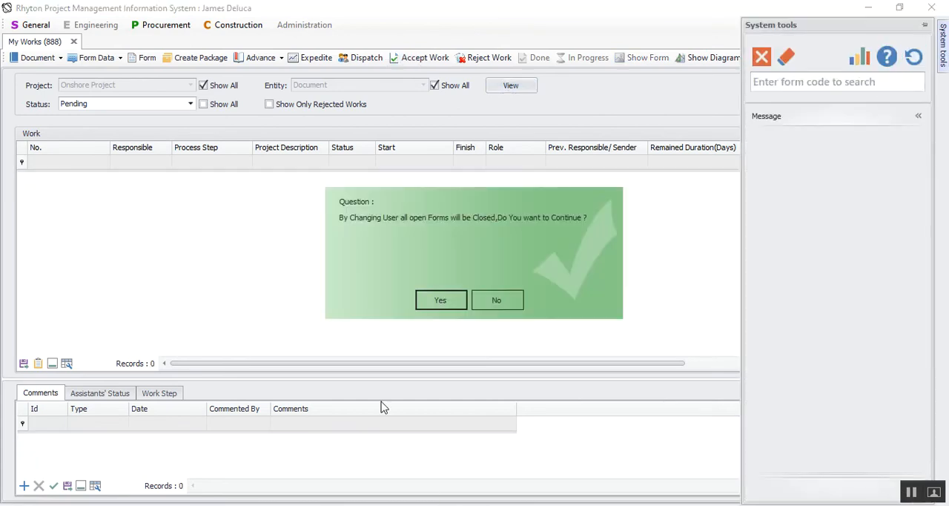
{"action": "left_click", "coordinate": [440, 300]}
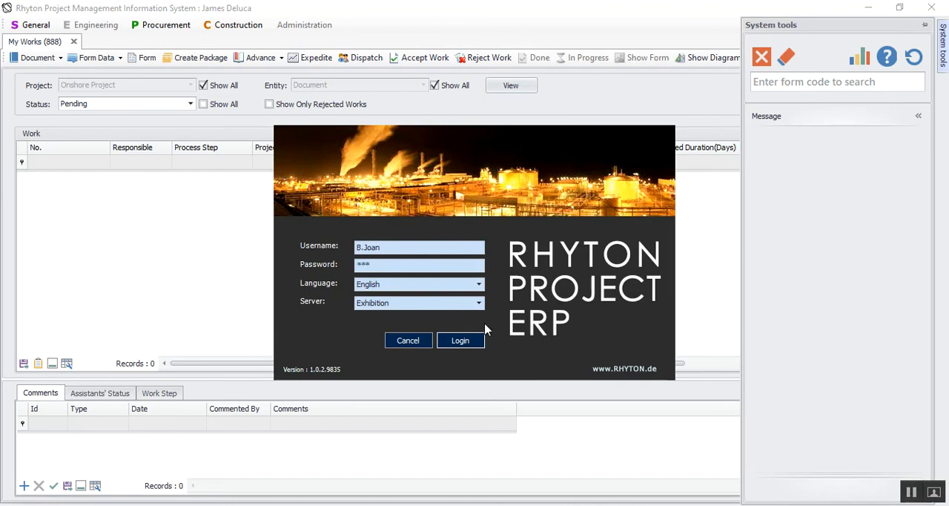
{"action": "left_click", "coordinate": [460, 340]}
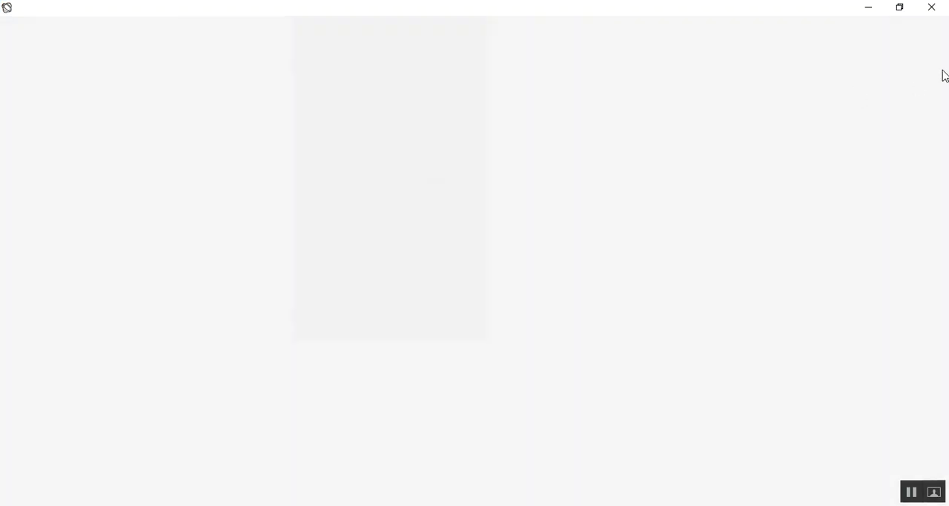
List the Pending works in form 888 and fit all columns of the work grid to their content.
{"action": "type", "text": "888"}
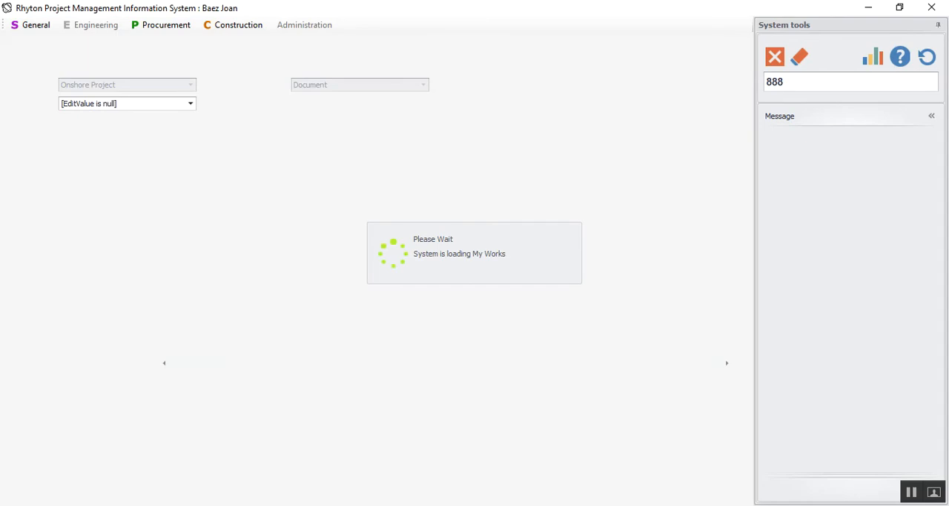
{"action": "left_click", "coordinate": [95, 103]}
{"action": "left_click", "coordinate": [104, 150]}
{"action": "left_click", "coordinate": [511, 86]}
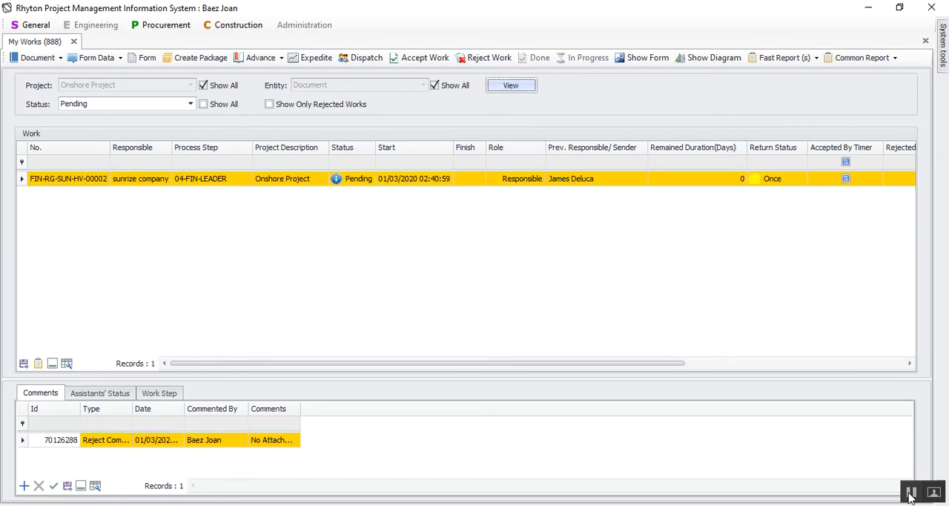
{"action": "right_click", "coordinate": [139, 152]}
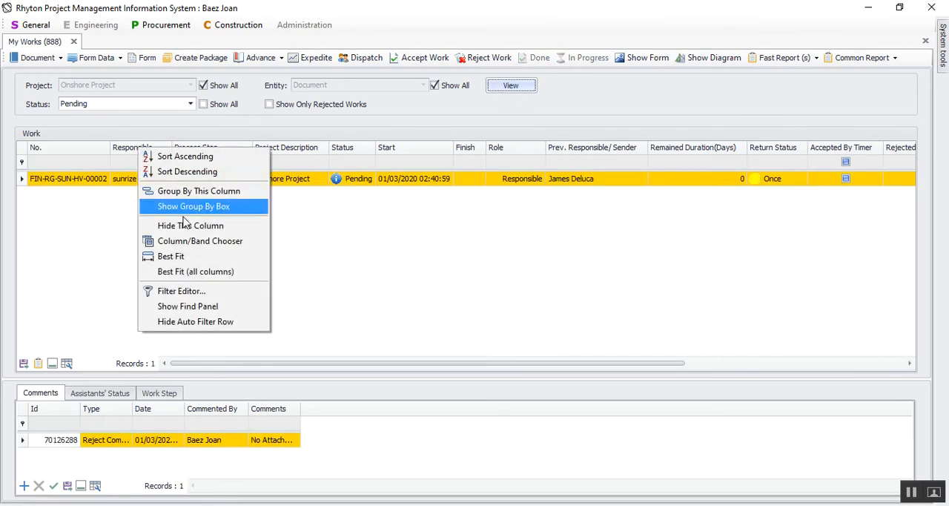
{"action": "left_click", "coordinate": [190, 271]}
{"action": "left_click", "coordinate": [148, 184]}
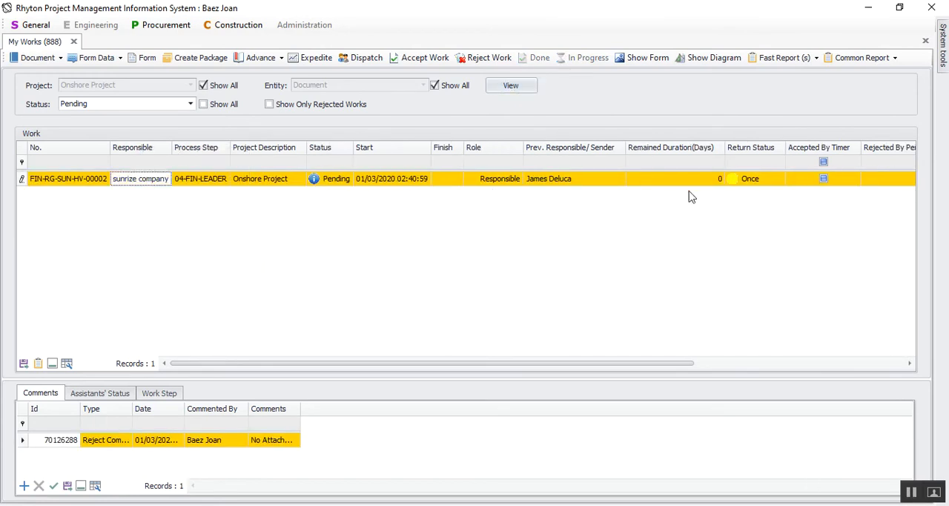
{"action": "left_click", "coordinate": [36, 57]}
{"action": "left_click", "coordinate": [47, 89]}
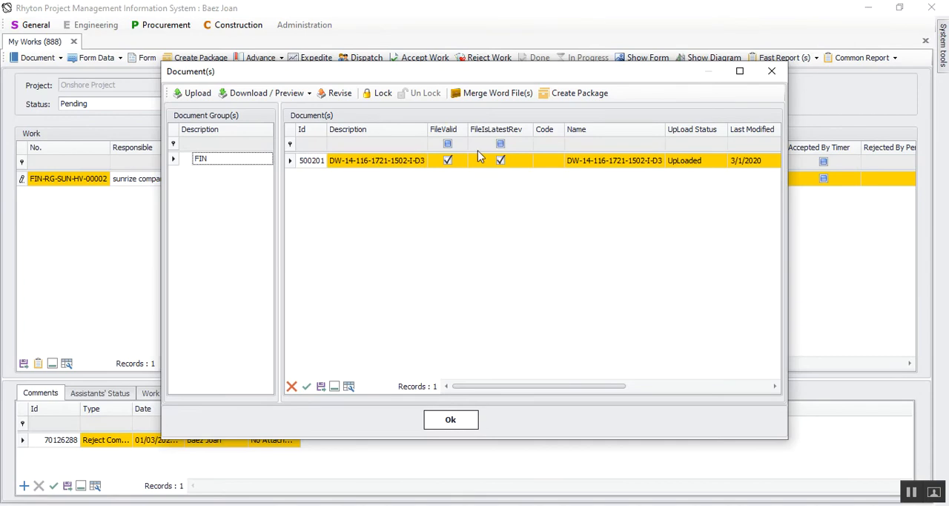
{"action": "left_click", "coordinate": [913, 499]}
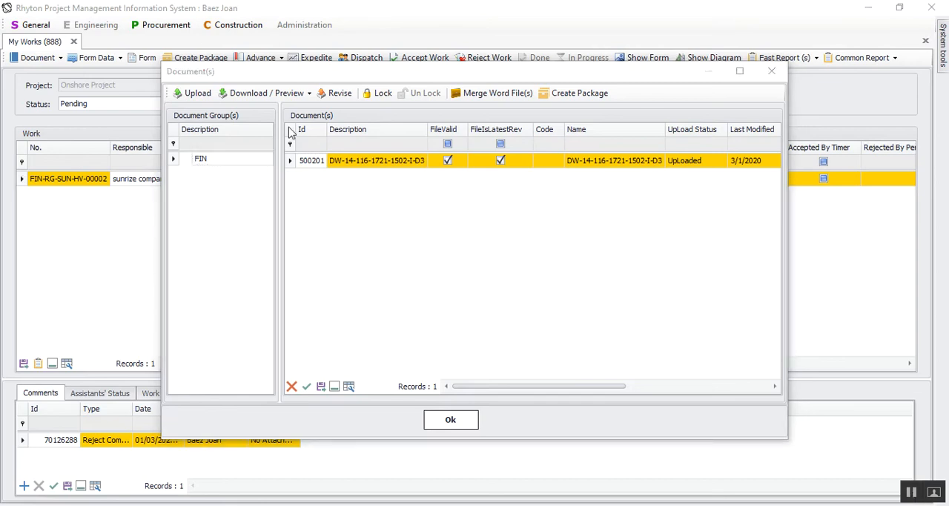
{"action": "left_click", "coordinate": [348, 161]}
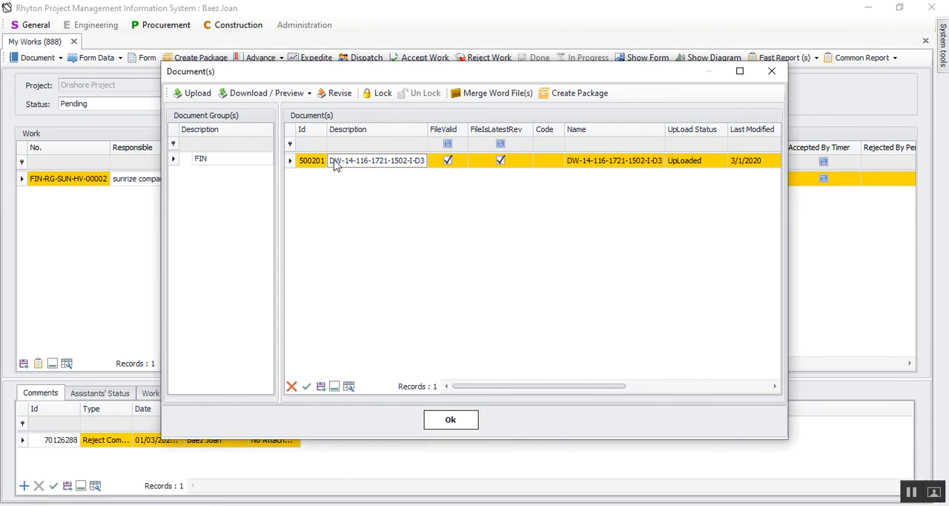
{"action": "left_click", "coordinate": [318, 161]}
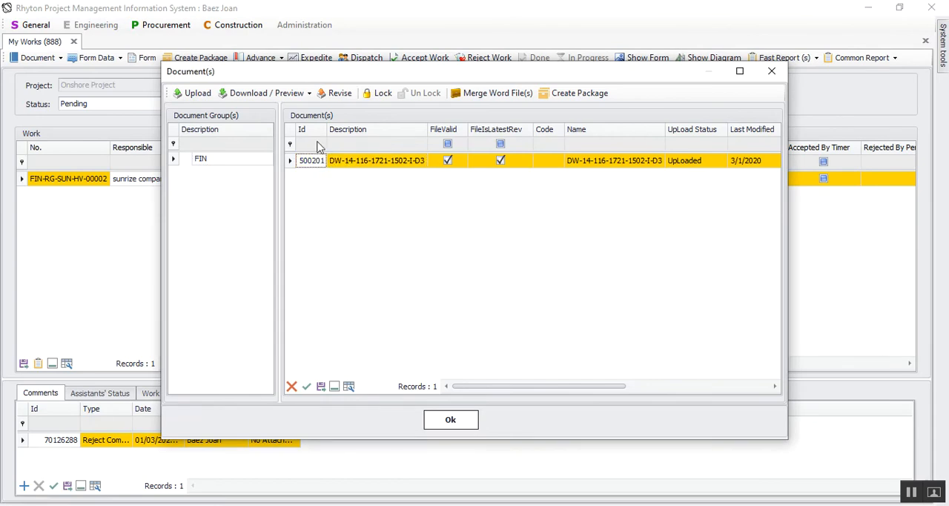
{"action": "left_click", "coordinate": [259, 93]}
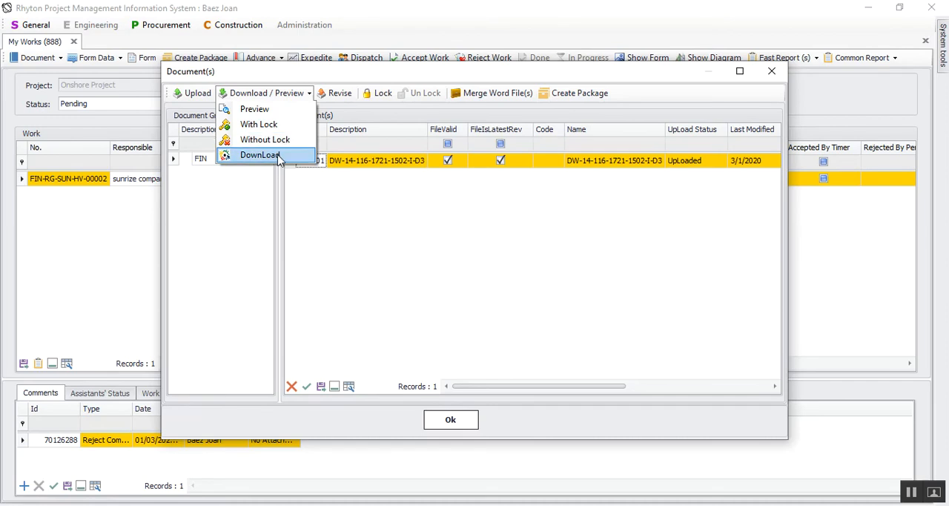
{"action": "left_click", "coordinate": [380, 161]}
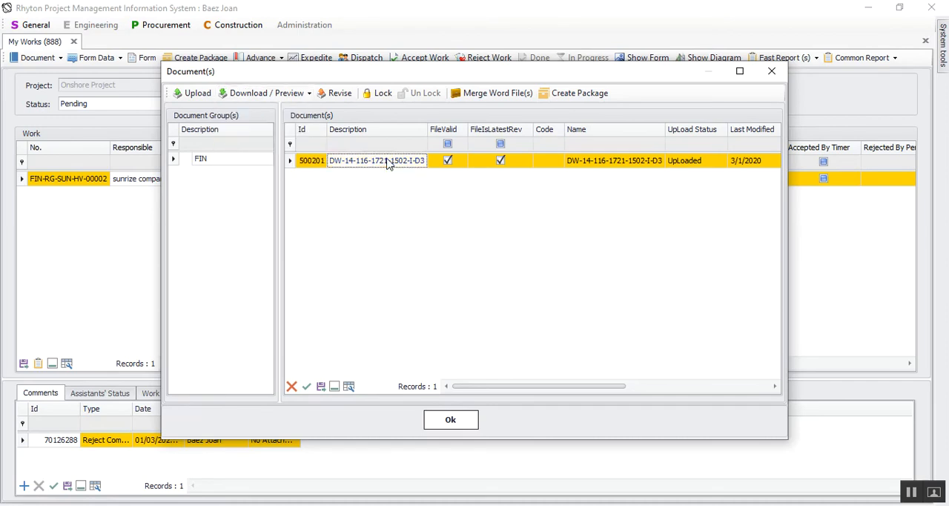
{"action": "double_click", "coordinate": [293, 163]}
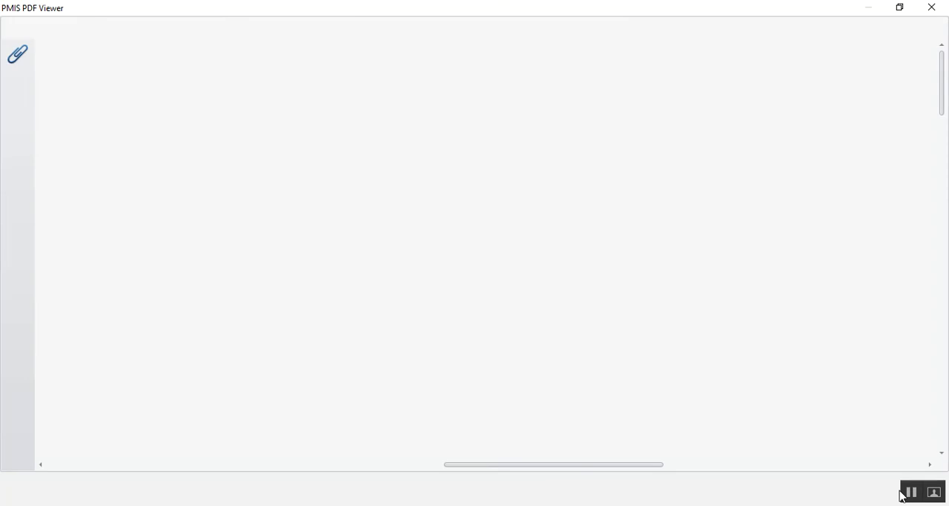
Zoom the attached drawing to 50%, examine its plan layout and notes, and close the viewer.
{"action": "left_click", "coordinate": [142, 30]}
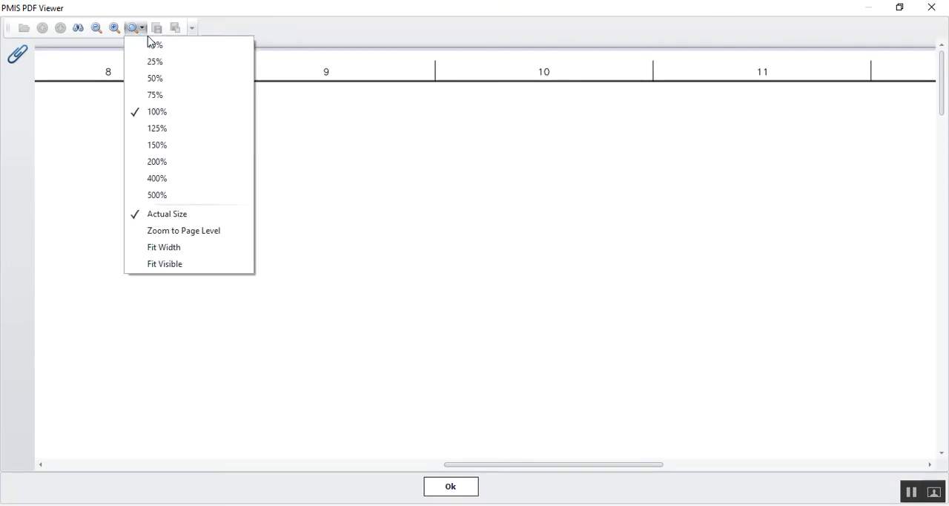
{"action": "left_click", "coordinate": [157, 77]}
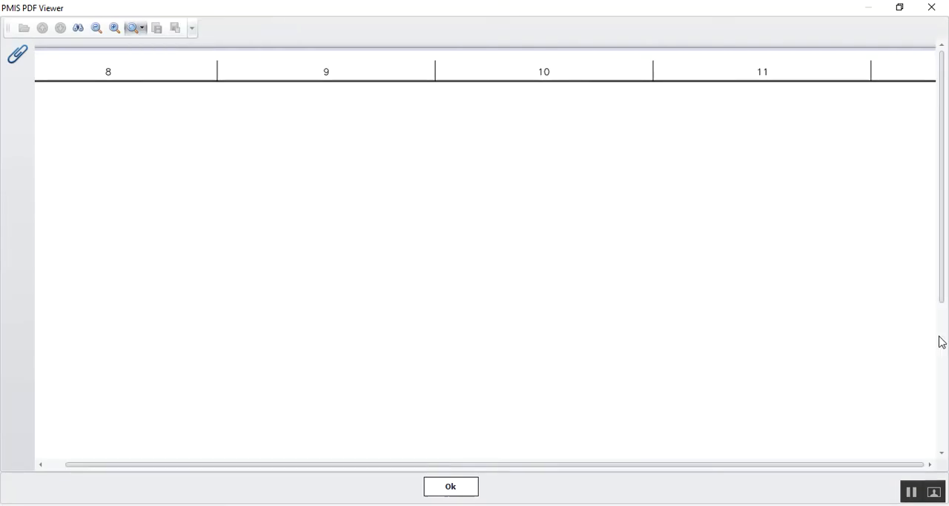
{"action": "scroll", "coordinate": [549, 217], "scroll_direction": "down", "scroll_amount": 3}
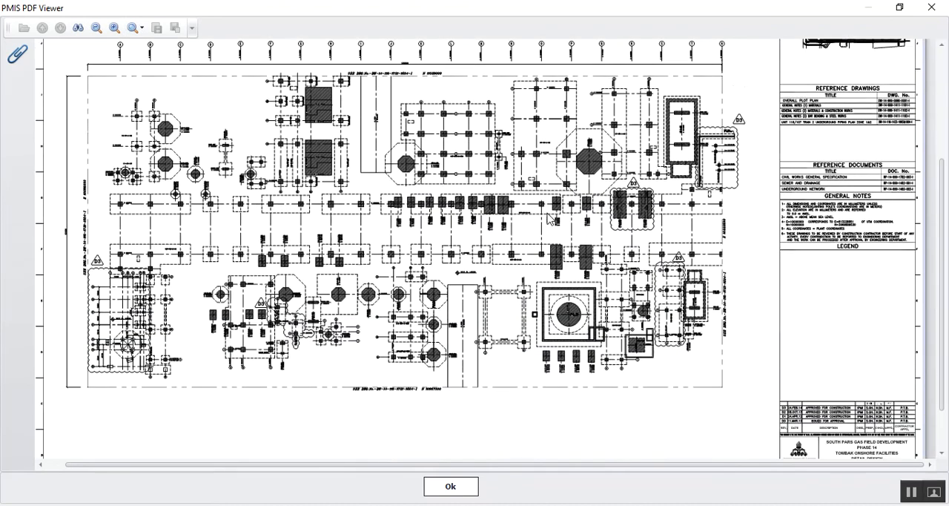
{"action": "scroll", "coordinate": [458, 198], "scroll_direction": "down", "scroll_amount": 4}
{"action": "scroll", "coordinate": [457, 196], "scroll_direction": "up", "scroll_amount": 7}
{"action": "scroll", "coordinate": [491, 317], "scroll_direction": "down", "scroll_amount": 3}
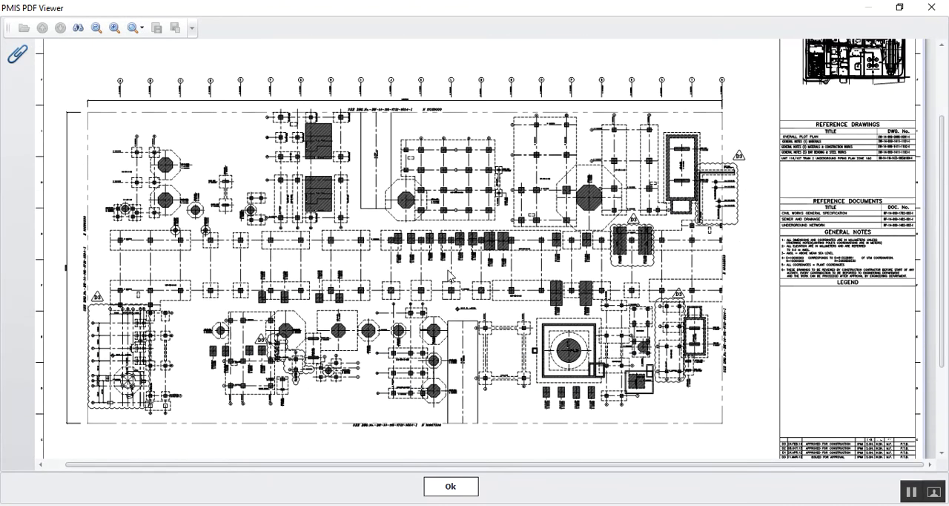
{"action": "left_click", "coordinate": [462, 488]}
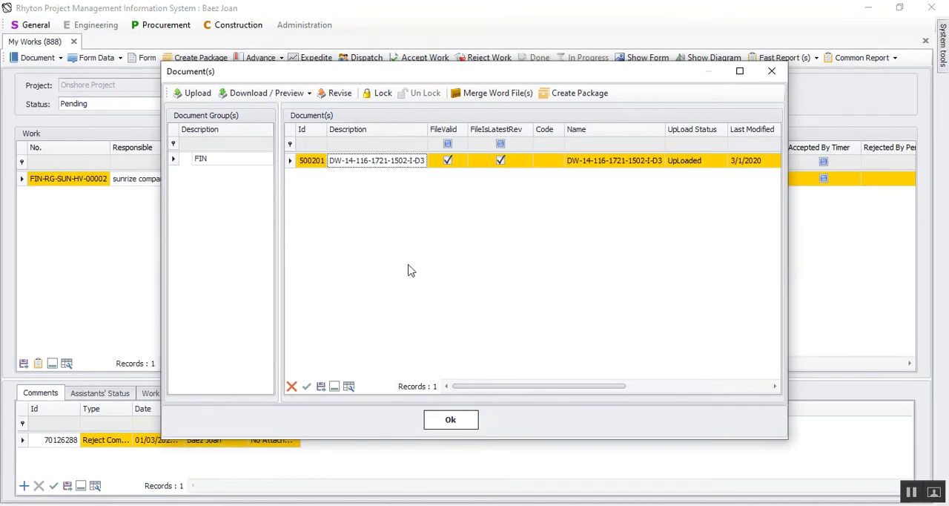
Accept the work at step 04-FIN-LEADER and list the works with status Done.
{"action": "left_click", "coordinate": [465, 419]}
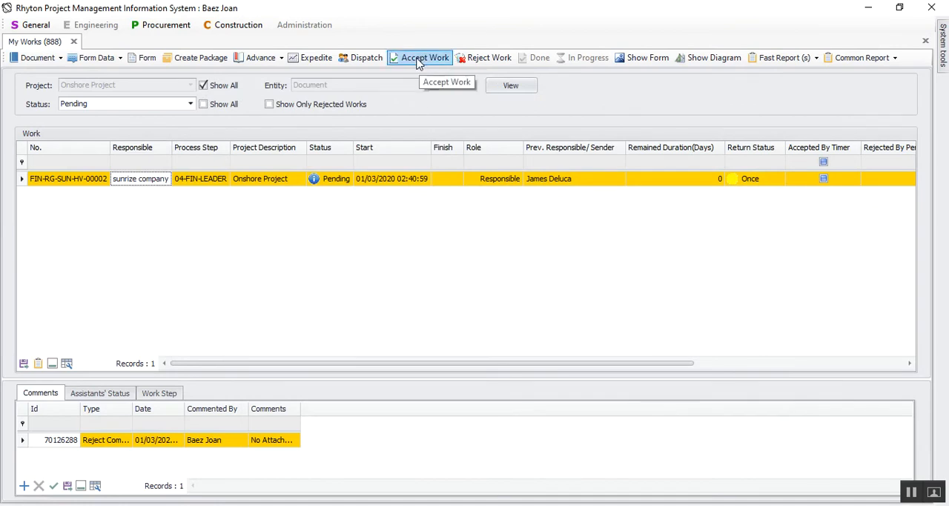
{"action": "left_click", "coordinate": [419, 63]}
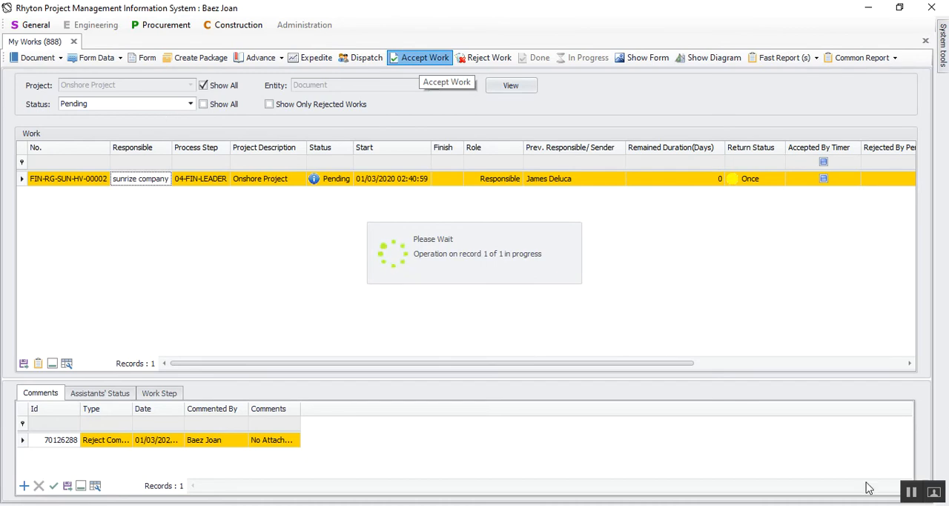
{"action": "left_click", "coordinate": [175, 108]}
{"action": "left_click", "coordinate": [82, 130]}
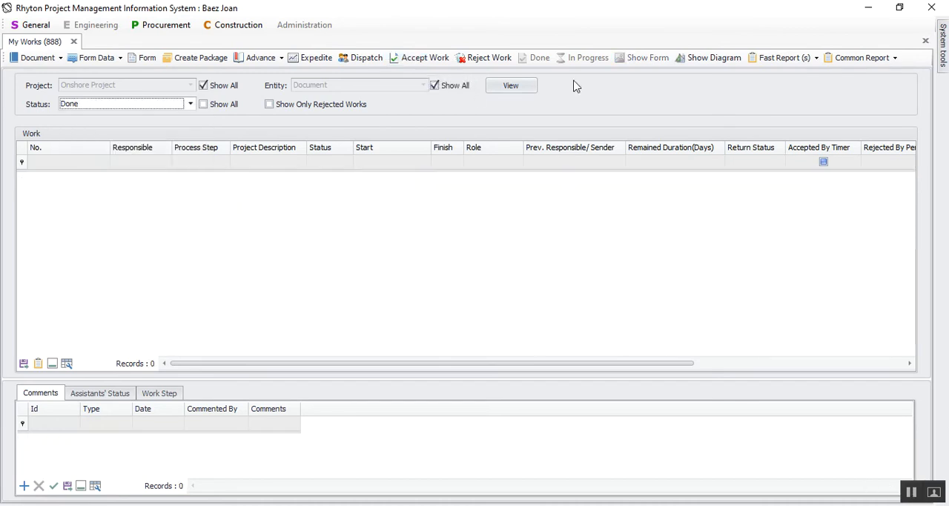
{"action": "left_click", "coordinate": [512, 86]}
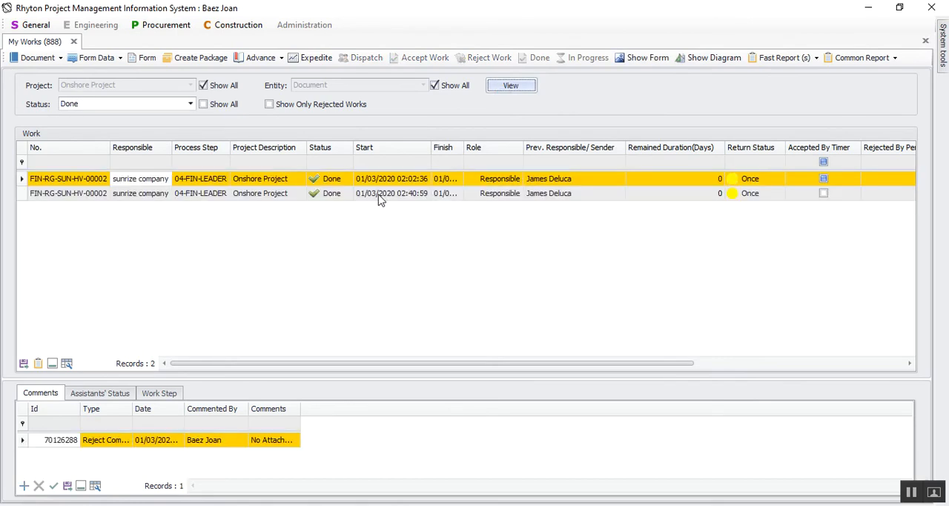
Generate the FIN Report for the completed work, examine the signatures and dates of the receiving parties, and close the preview.
{"action": "left_click", "coordinate": [857, 56]}
{"action": "left_click", "coordinate": [864, 63]}
{"action": "left_click", "coordinate": [855, 63]}
{"action": "mouse_move", "coordinate": [849, 76]}
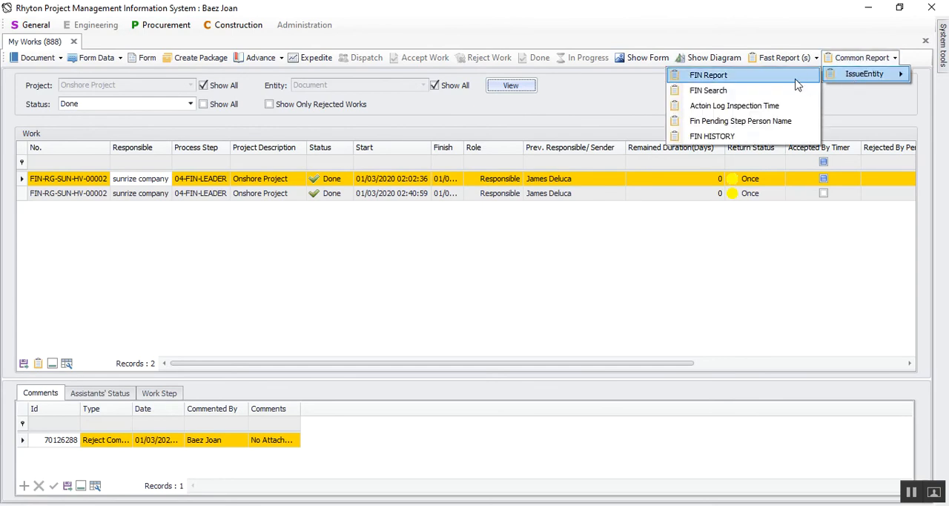
{"action": "left_click", "coordinate": [798, 82]}
{"action": "scroll", "coordinate": [489, 219], "scroll_direction": "down", "scroll_amount": 1}
{"action": "scroll", "coordinate": [489, 219], "scroll_direction": "down", "scroll_amount": 2}
{"action": "left_click", "coordinate": [491, 351]}
{"action": "left_click_drag", "start_coordinate": [491, 351], "coordinate": [687, 341]}
{"action": "left_click", "coordinate": [528, 373]}
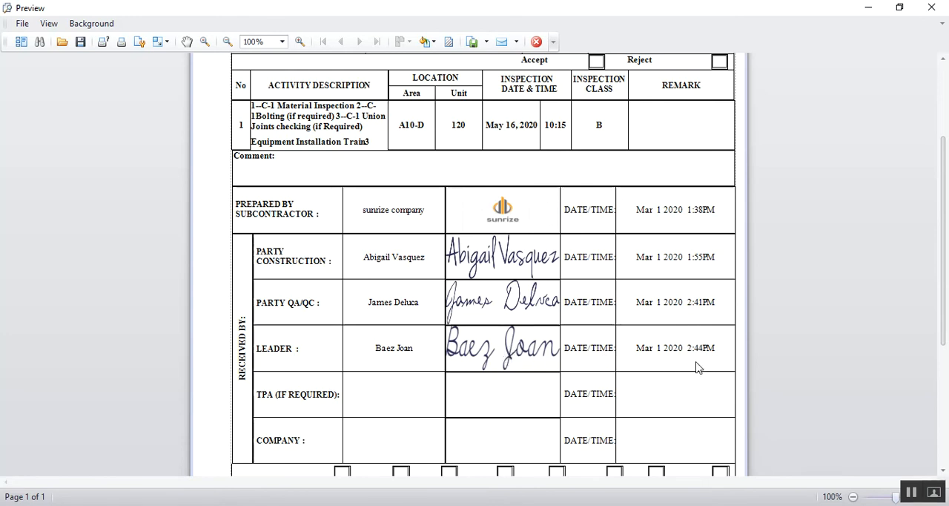
{"action": "left_click", "coordinate": [536, 42]}
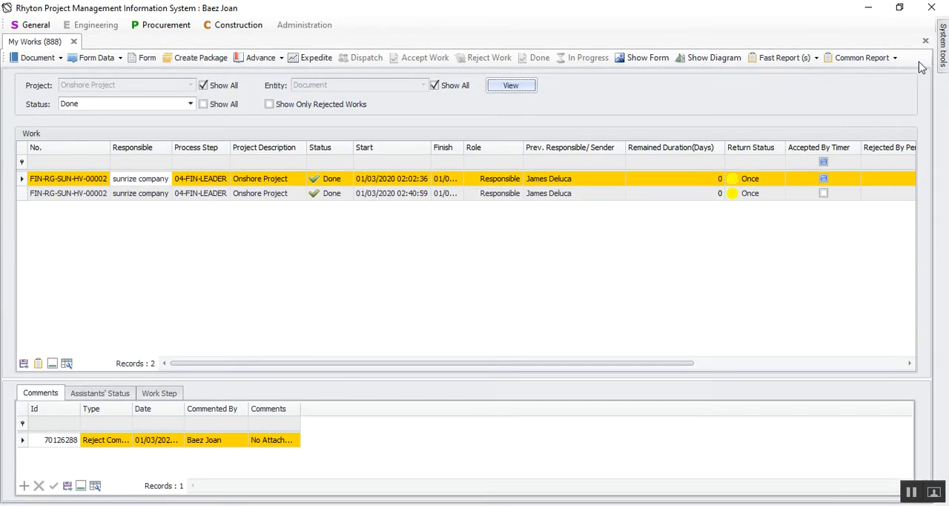
Generate the FIN HISTORY report for the completed leader work, examine the reject, resend and 05-FIN-TPA rows, and close the preview.
{"action": "left_click", "coordinate": [884, 59]}
{"action": "mouse_move", "coordinate": [873, 77]}
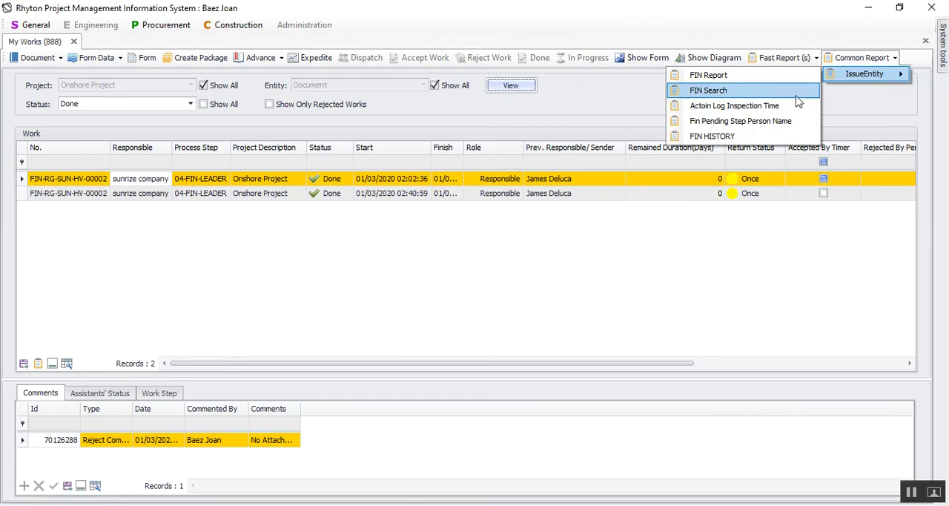
{"action": "left_click", "coordinate": [730, 135]}
{"action": "scroll", "coordinate": [554, 315], "scroll_direction": "down", "scroll_amount": 1}
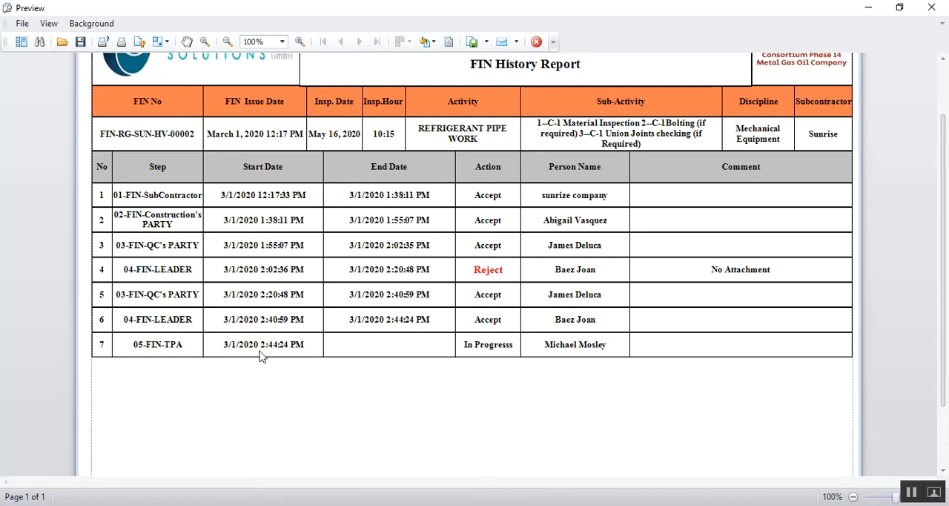
{"action": "left_click_drag", "start_coordinate": [158, 341], "coordinate": [275, 343]}
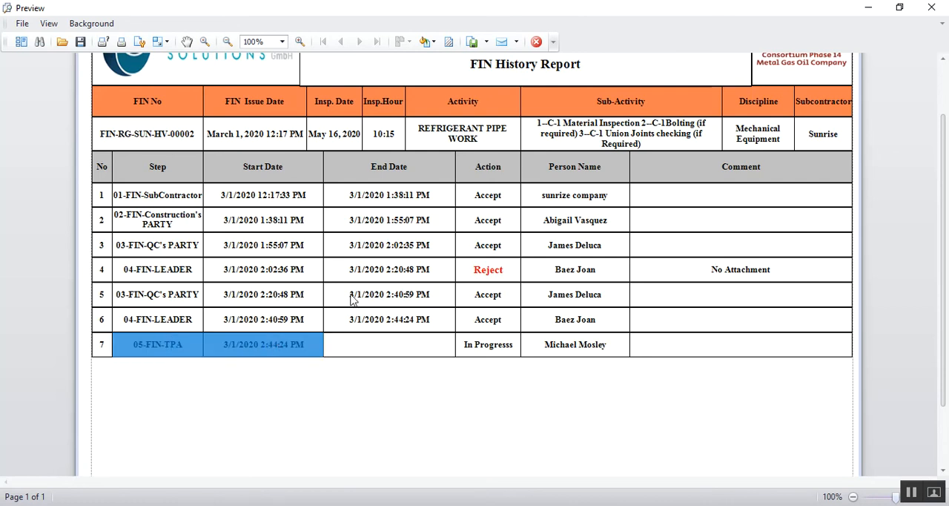
{"action": "left_click_drag", "start_coordinate": [509, 275], "coordinate": [389, 276]}
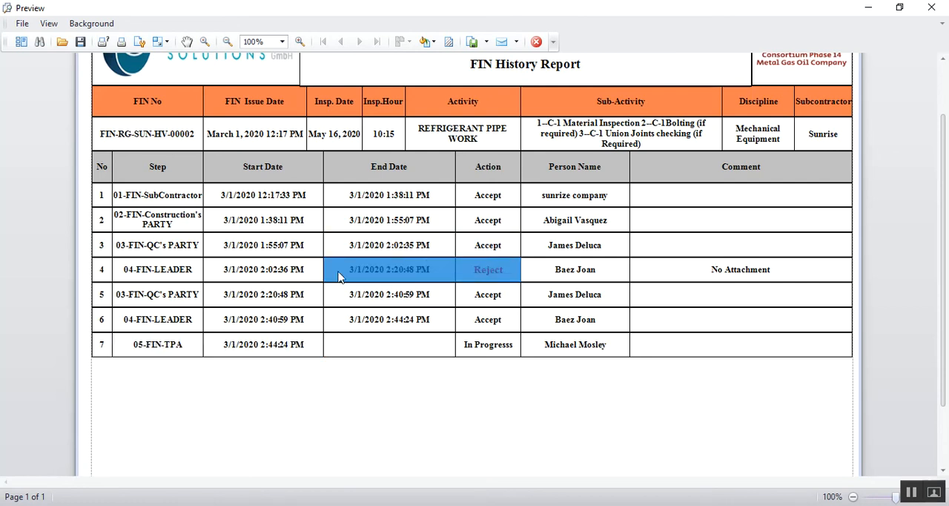
{"action": "left_click_drag", "start_coordinate": [494, 297], "coordinate": [226, 305]}
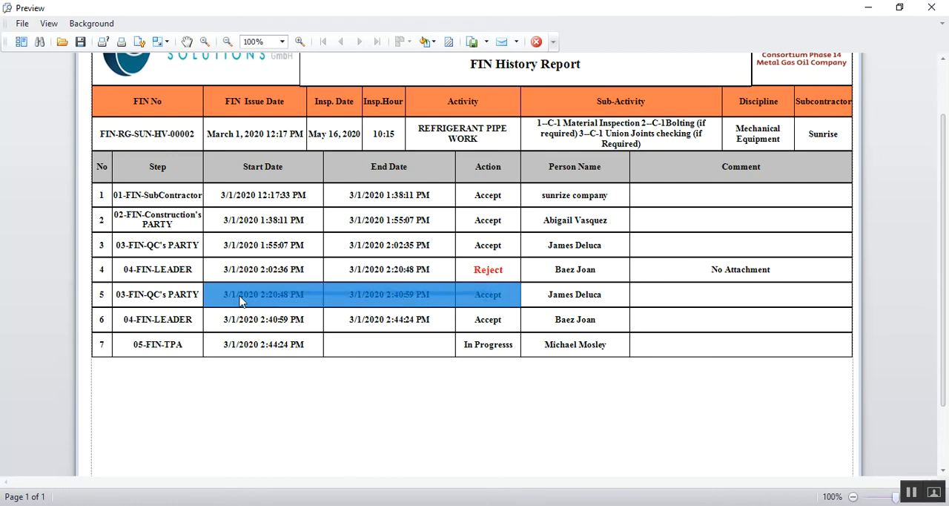
{"action": "left_click_drag", "start_coordinate": [172, 328], "coordinate": [649, 319]}
{"action": "left_click_drag", "start_coordinate": [179, 378], "coordinate": [656, 339]}
{"action": "left_click", "coordinate": [390, 394]}
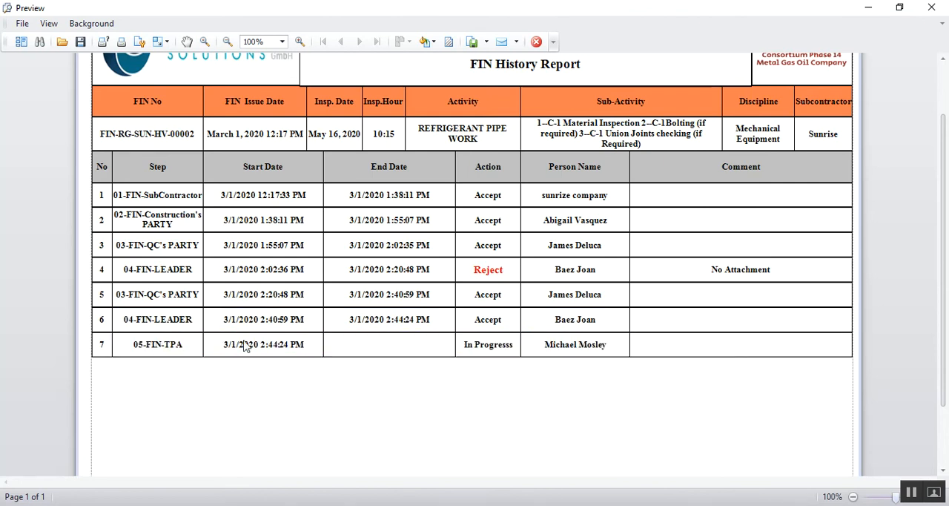
{"action": "left_click", "coordinate": [599, 348]}
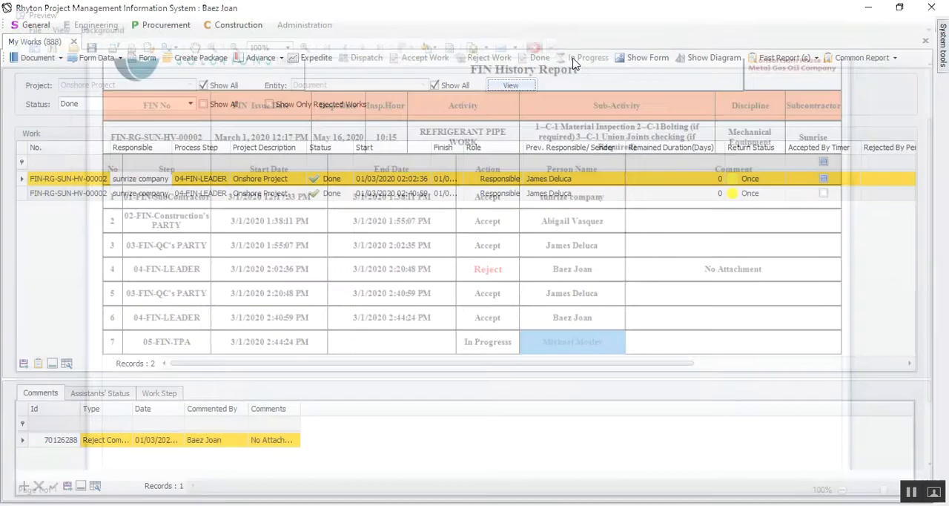
{"action": "left_click", "coordinate": [536, 42]}
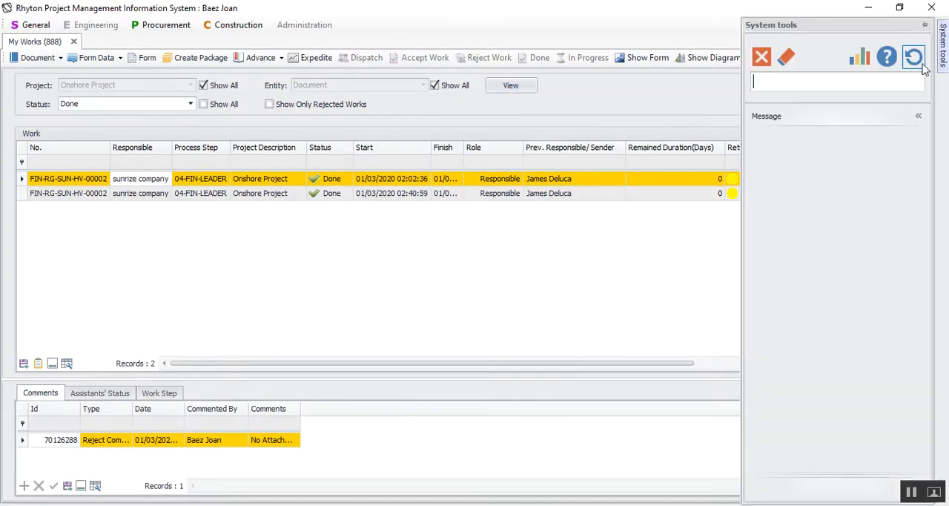
Switch user by logging in on the Exhibition server with the TPA user's username and account password.
{"action": "left_click", "coordinate": [914, 58]}
{"action": "left_click", "coordinate": [439, 301]}
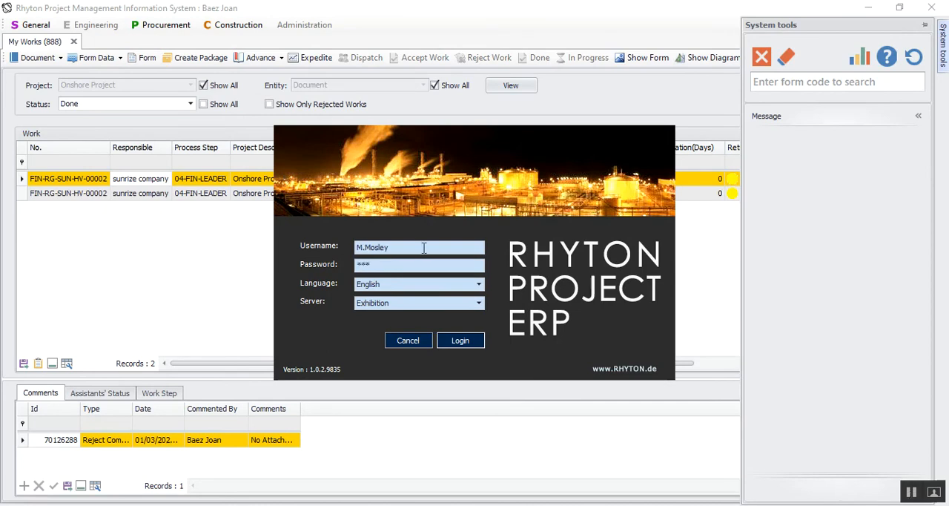
{"action": "left_click", "coordinate": [462, 338]}
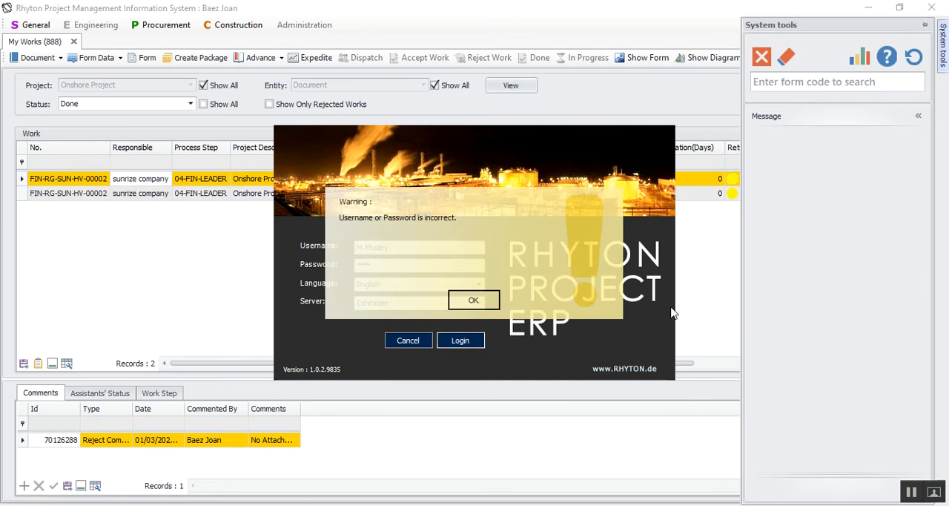
{"action": "left_click", "coordinate": [454, 299]}
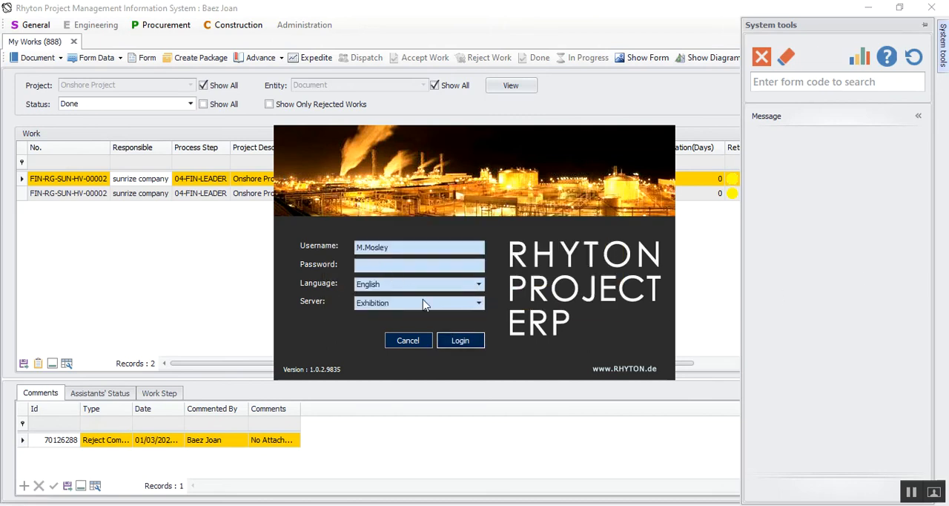
{"action": "left_click", "coordinate": [412, 267]}
{"action": "type", "text": "*"}
{"action": "left_click", "coordinate": [461, 340]}
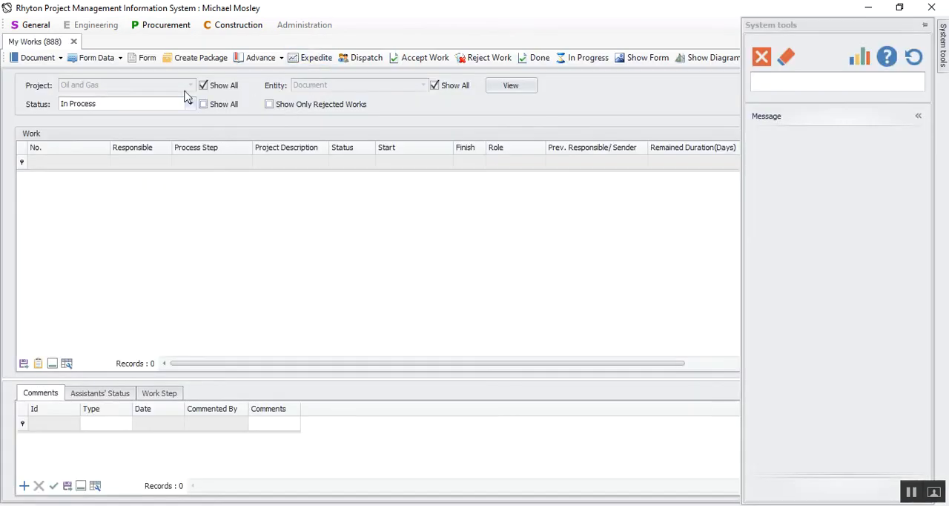
List the TPA user's works with status Pending.
{"action": "left_click", "coordinate": [157, 104]}
{"action": "left_click", "coordinate": [82, 153]}
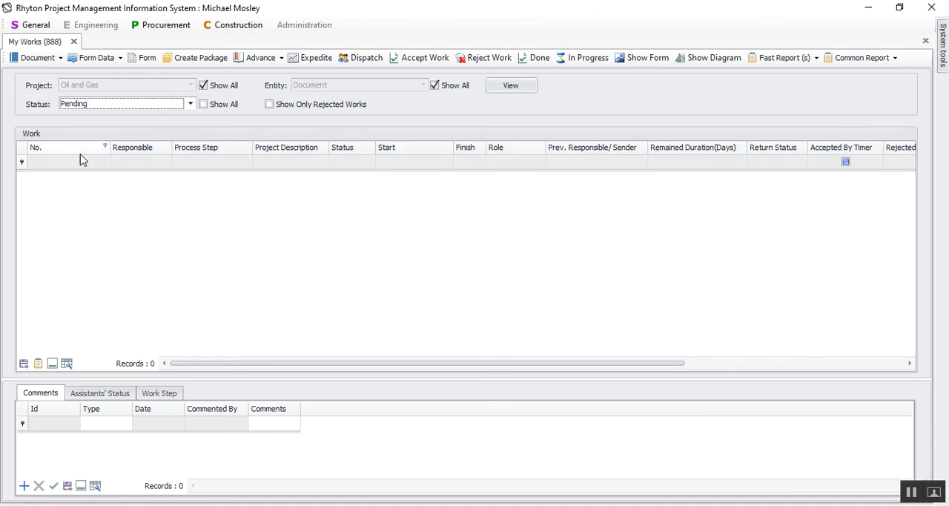
{"action": "left_click", "coordinate": [528, 85]}
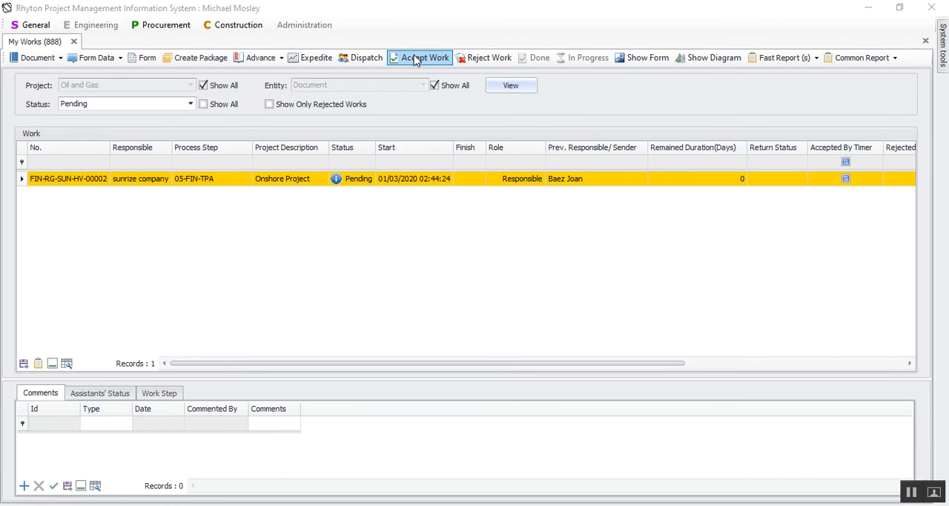
Accept the pending work at step 05-FIN-TPA and list the works with status Done.
{"action": "left_click", "coordinate": [417, 61]}
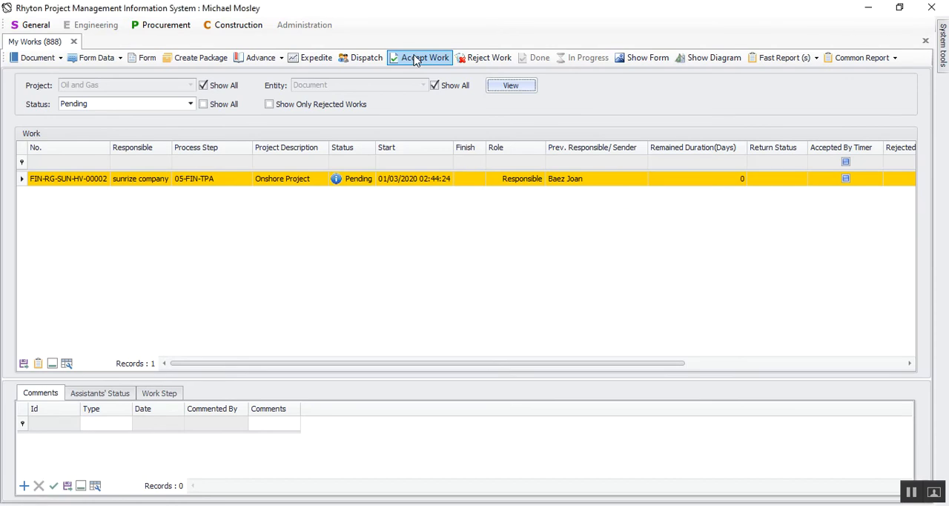
{"action": "left_click", "coordinate": [422, 59]}
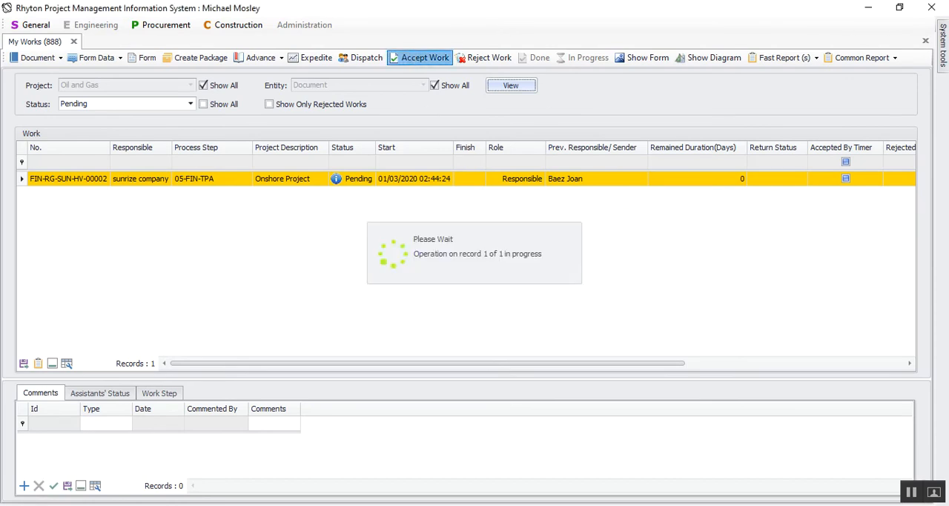
{"action": "left_click", "coordinate": [123, 108]}
{"action": "left_click", "coordinate": [71, 129]}
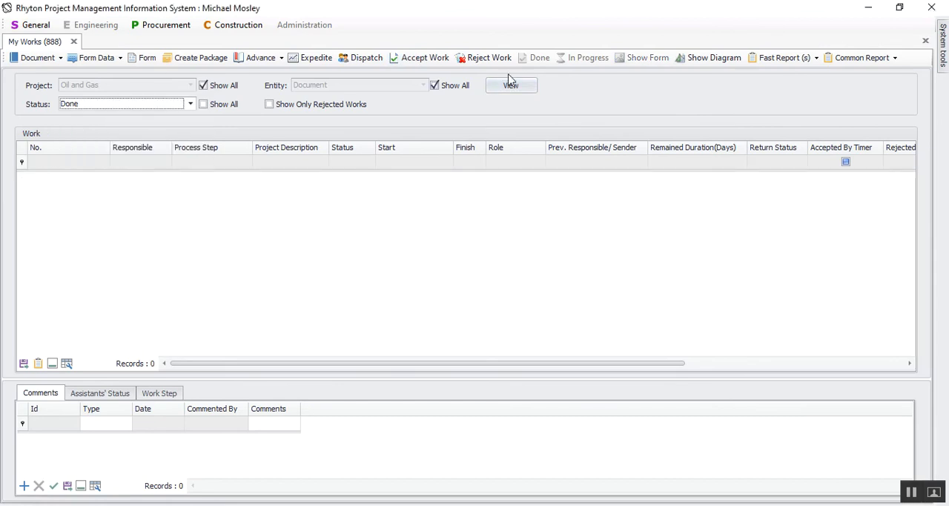
{"action": "left_click", "coordinate": [511, 85]}
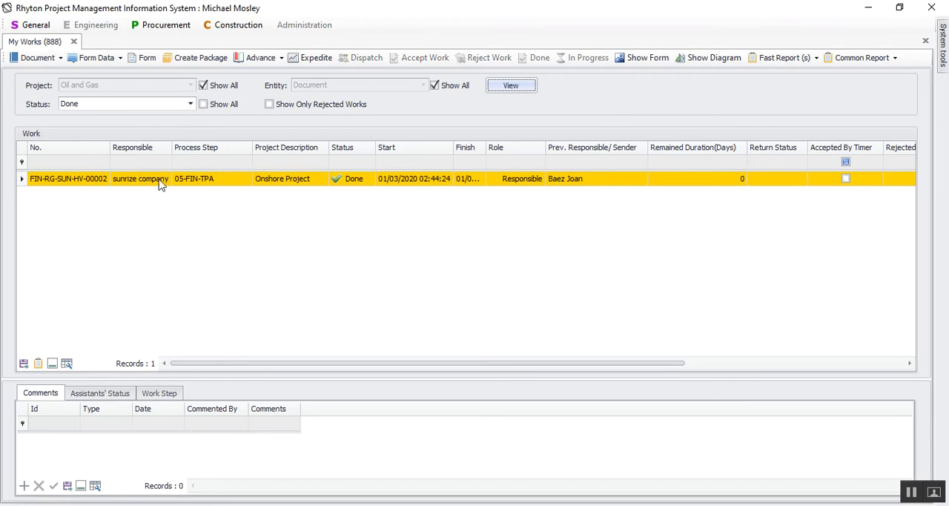
Generate the FIN HISTORY report for the completed TPA work, examine the 06-FIN-Clinet row, and close the preview.
{"action": "left_click", "coordinate": [864, 57]}
{"action": "mouse_move", "coordinate": [869, 72]}
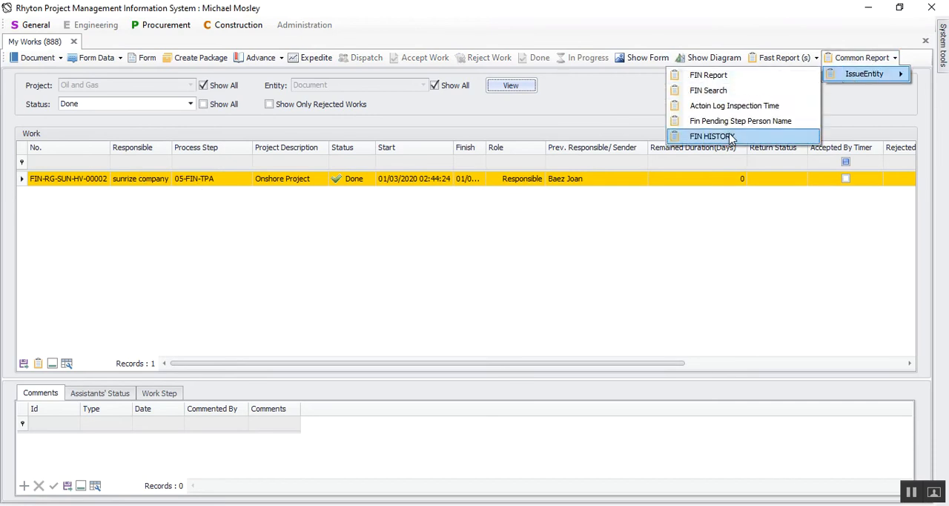
{"action": "left_click", "coordinate": [786, 134]}
{"action": "scroll", "coordinate": [593, 282], "scroll_direction": "down", "scroll_amount": 3}
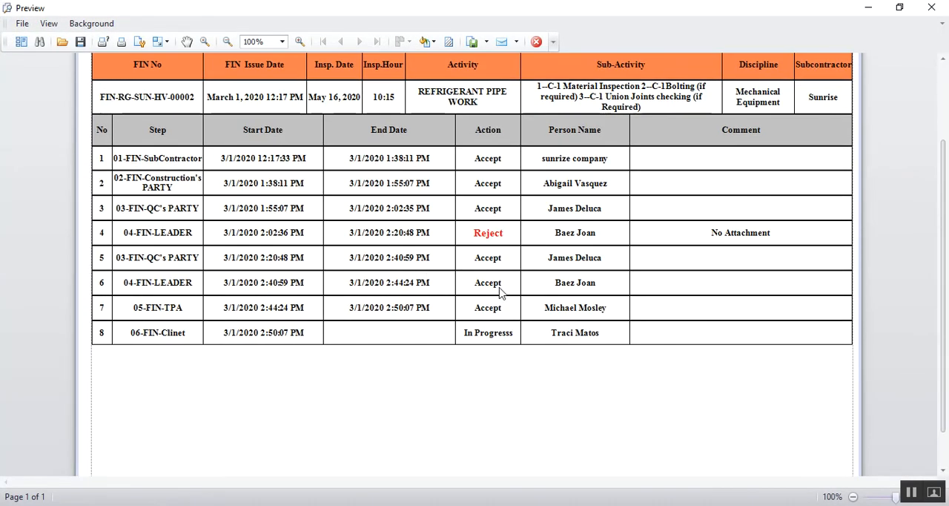
{"action": "left_click", "coordinate": [596, 334]}
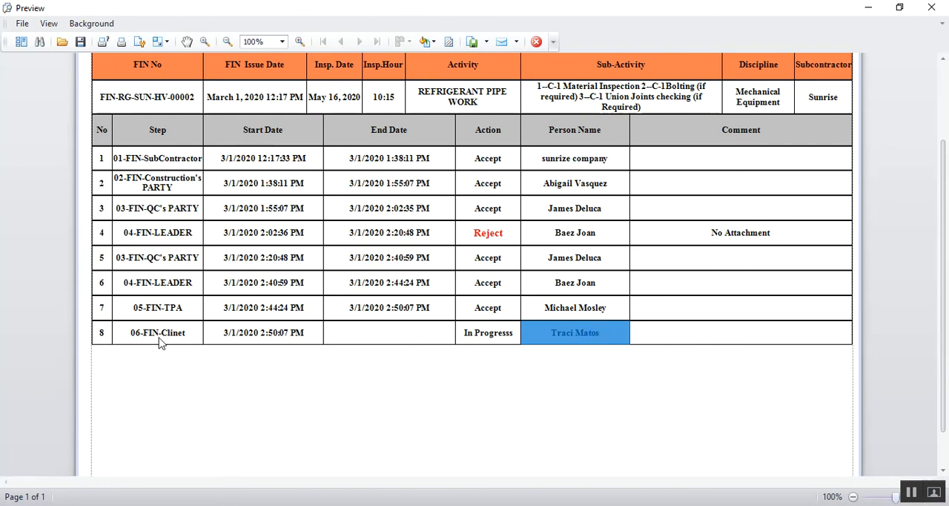
{"action": "left_click_drag", "start_coordinate": [168, 352], "coordinate": [582, 337]}
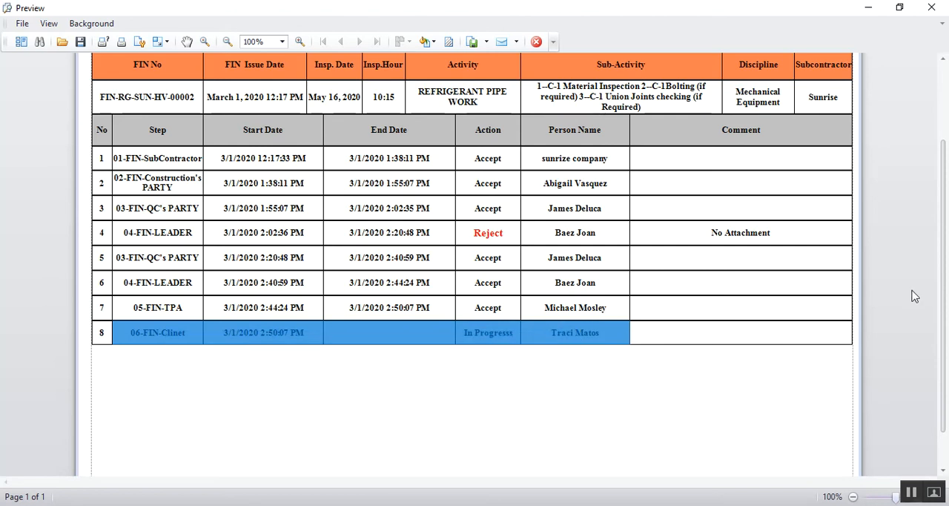
{"action": "left_click", "coordinate": [933, 6]}
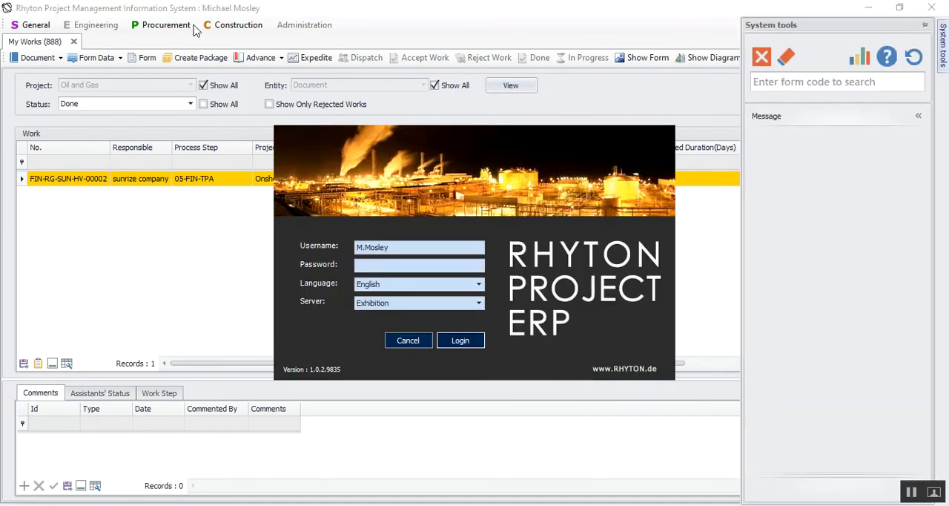
Log in as the client user by replacing the username and entering the account password.
{"action": "left_click_drag", "start_coordinate": [401, 247], "coordinate": [316, 230]}
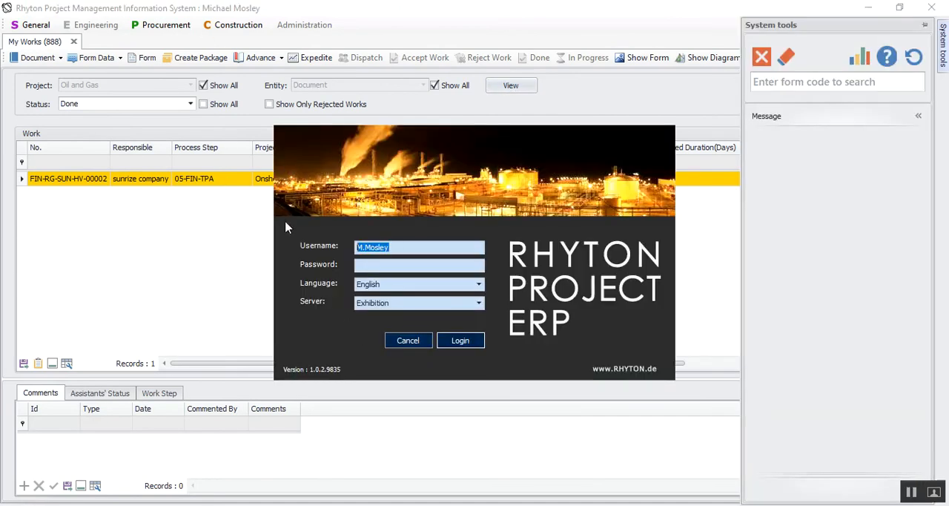
{"action": "type", "text": "***"}
{"action": "left_click", "coordinate": [472, 345]}
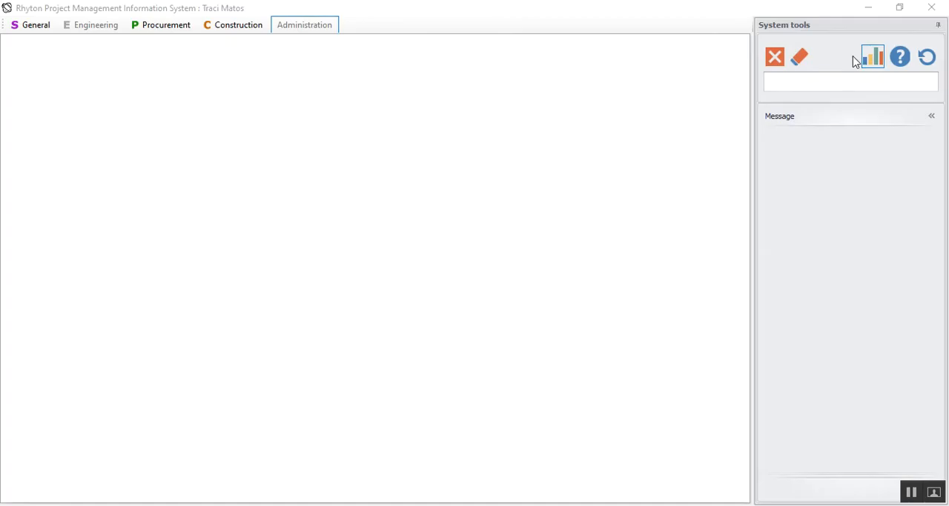
Open the My Works form with form code 888 and list the works with status Pending.
{"action": "left_click", "coordinate": [828, 87]}
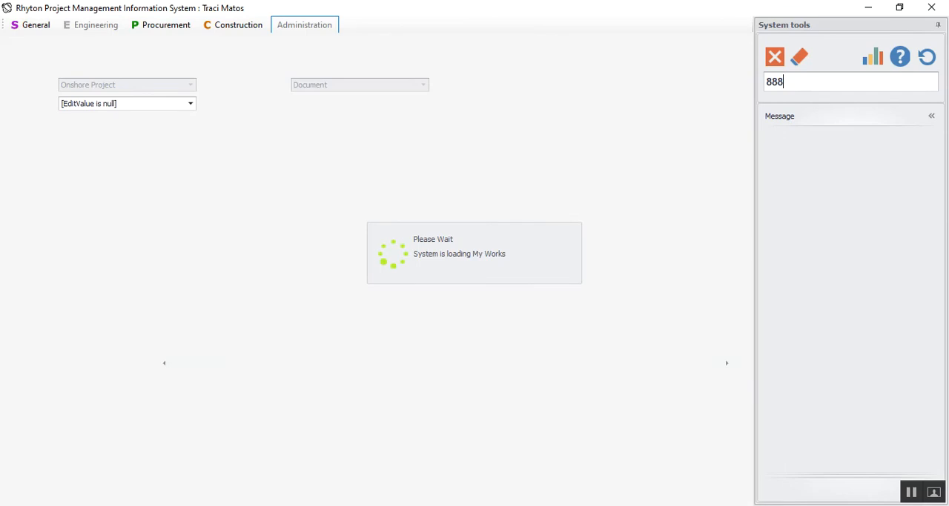
{"action": "left_click", "coordinate": [104, 104]}
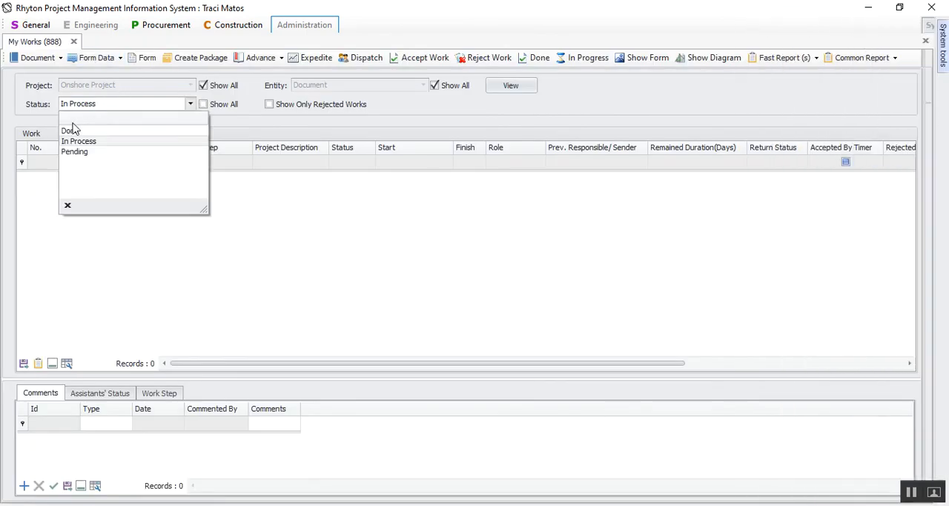
{"action": "left_click", "coordinate": [74, 152]}
{"action": "left_click", "coordinate": [510, 87]}
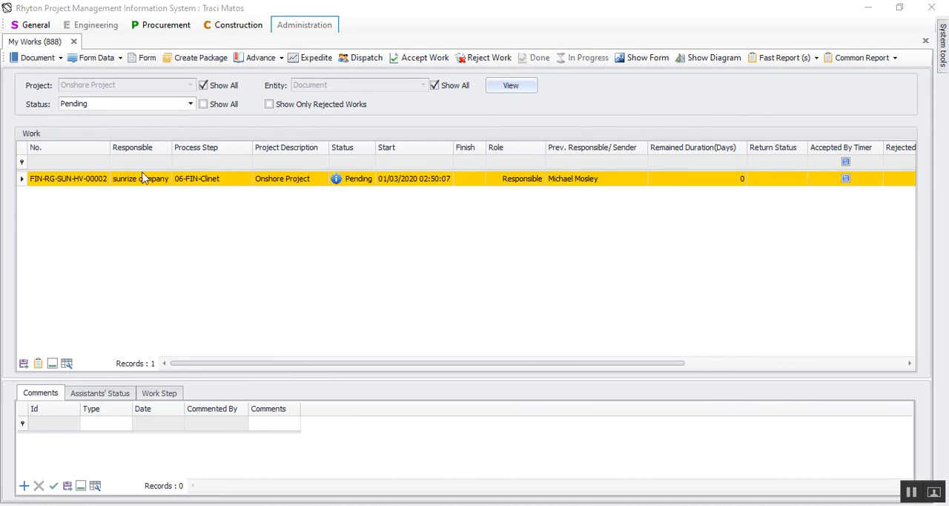
Show the FIN-FIR process diagram for the pending work and examine the routes leading out of step 06-FIN-Clinet.
{"action": "left_click", "coordinate": [327, 181]}
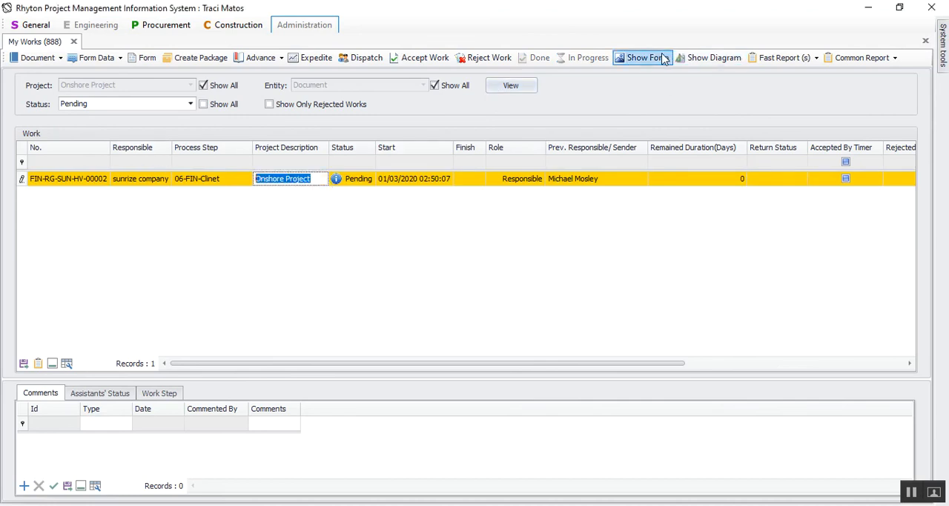
{"action": "left_click", "coordinate": [705, 55]}
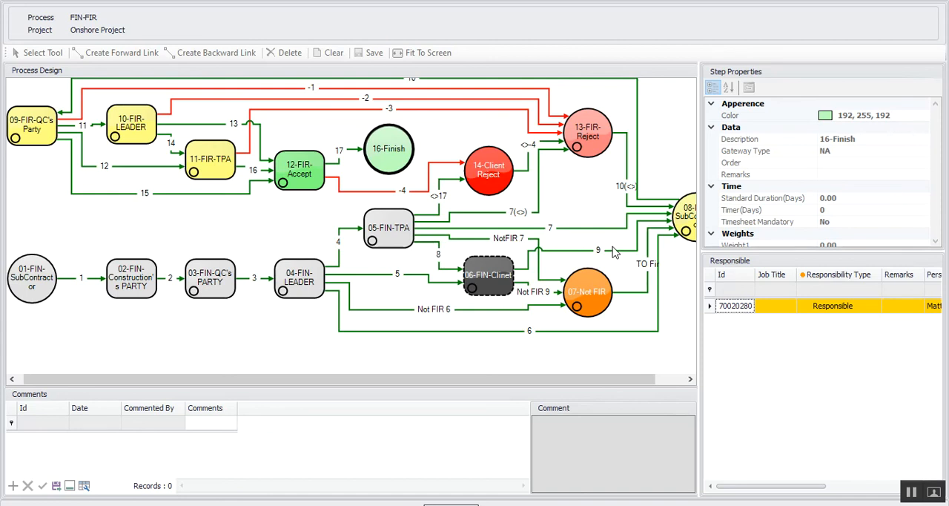
{"action": "left_click_drag", "start_coordinate": [564, 379], "coordinate": [595, 379]}
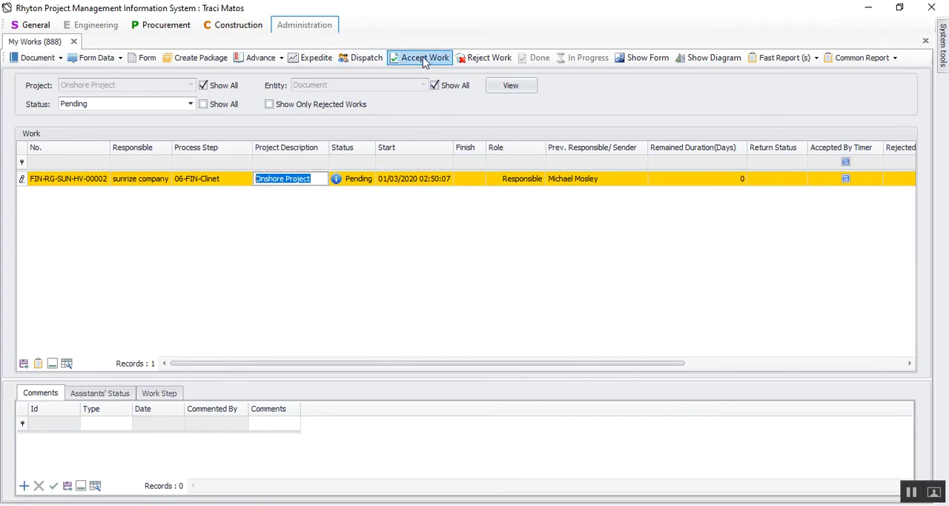
Accept the pending work at step 06-FIN-Clinet and list the client's works with status Done.
{"action": "left_click", "coordinate": [425, 61]}
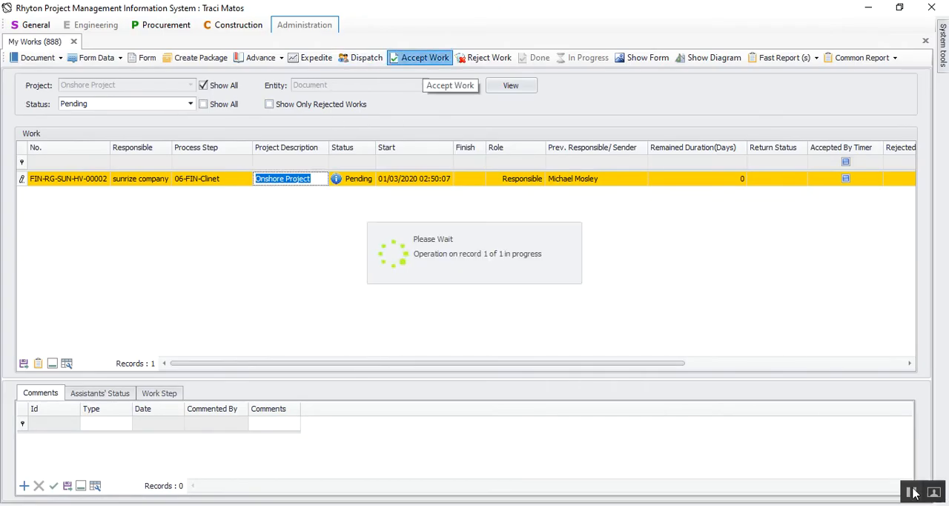
{"action": "left_click", "coordinate": [145, 107]}
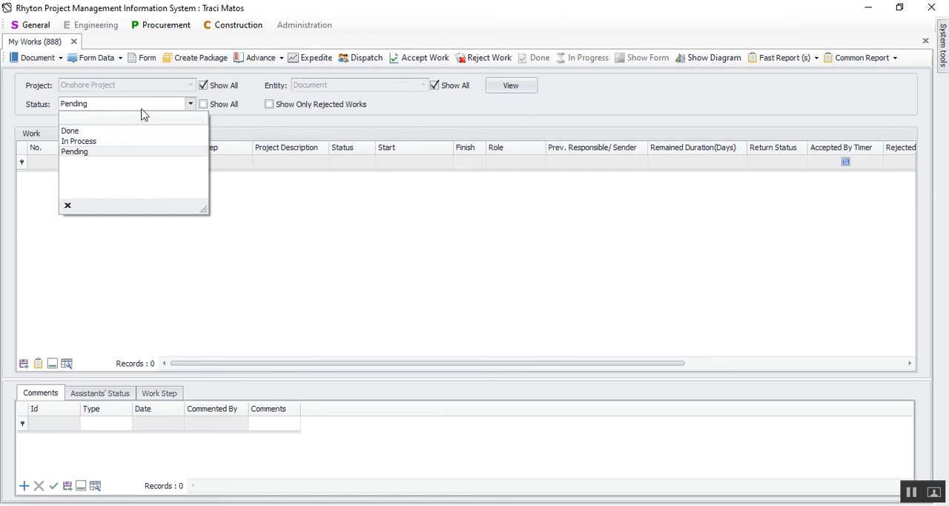
{"action": "left_click", "coordinate": [86, 131]}
{"action": "left_click", "coordinate": [510, 86]}
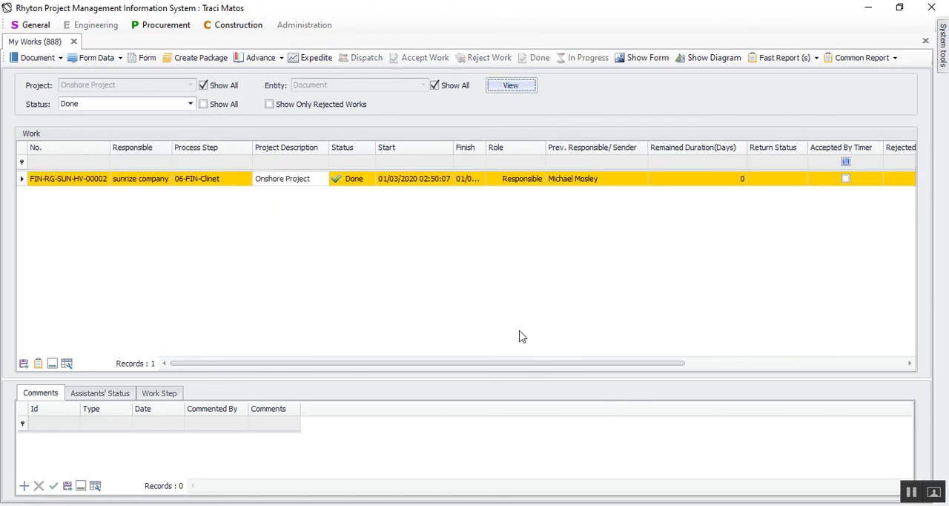
Open the FIN Report for the client's done work, examine the notification details and the sign-off rows, and close the preview.
{"action": "left_click", "coordinate": [860, 58]}
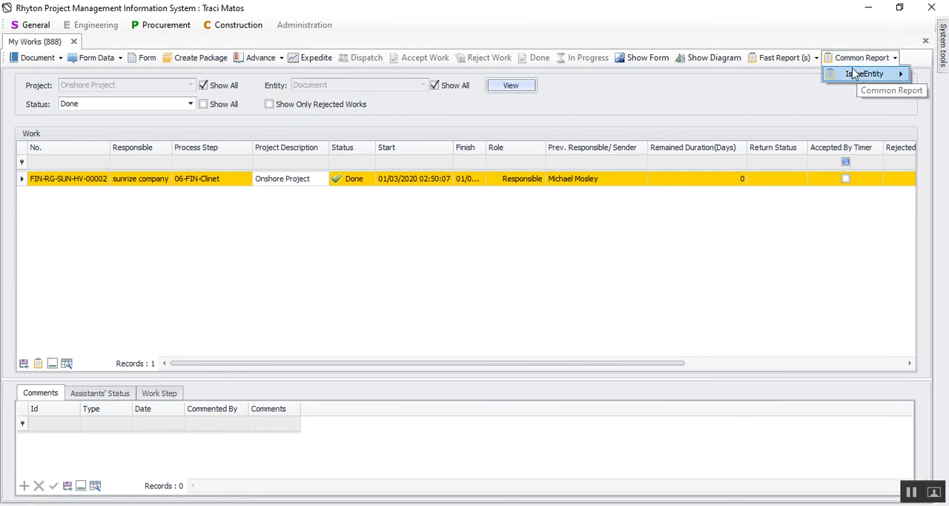
{"action": "mouse_move", "coordinate": [843, 81]}
{"action": "left_click", "coordinate": [716, 80]}
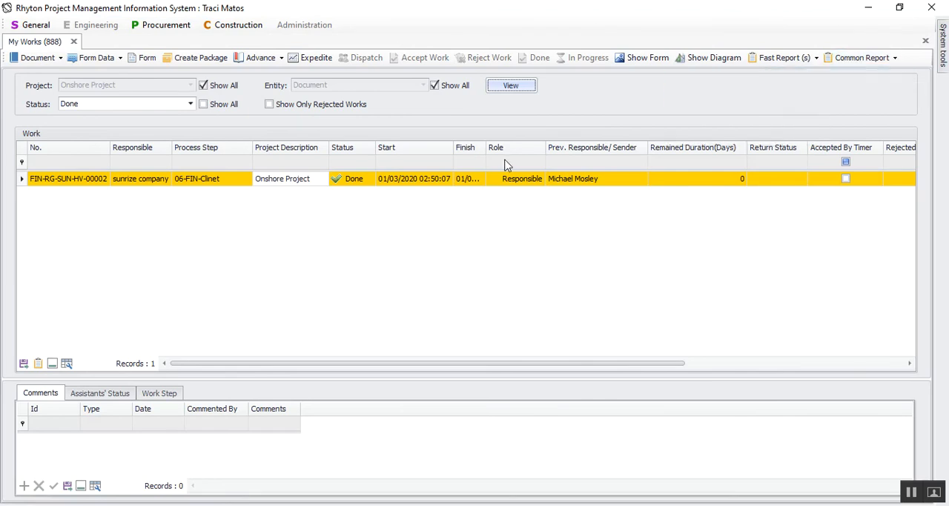
{"action": "scroll", "coordinate": [503, 175], "scroll_direction": "down", "scroll_amount": 2}
{"action": "scroll", "coordinate": [503, 176], "scroll_direction": "down", "scroll_amount": 3}
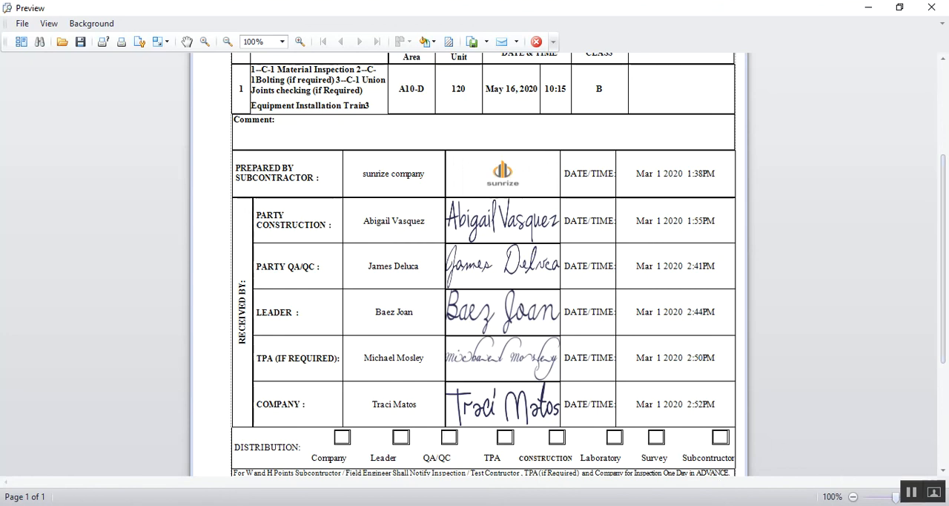
{"action": "scroll", "coordinate": [529, 256], "scroll_direction": "up", "scroll_amount": 6}
{"action": "scroll", "coordinate": [502, 277], "scroll_direction": "down", "scroll_amount": 5}
{"action": "scroll", "coordinate": [501, 277], "scroll_direction": "down", "scroll_amount": 3}
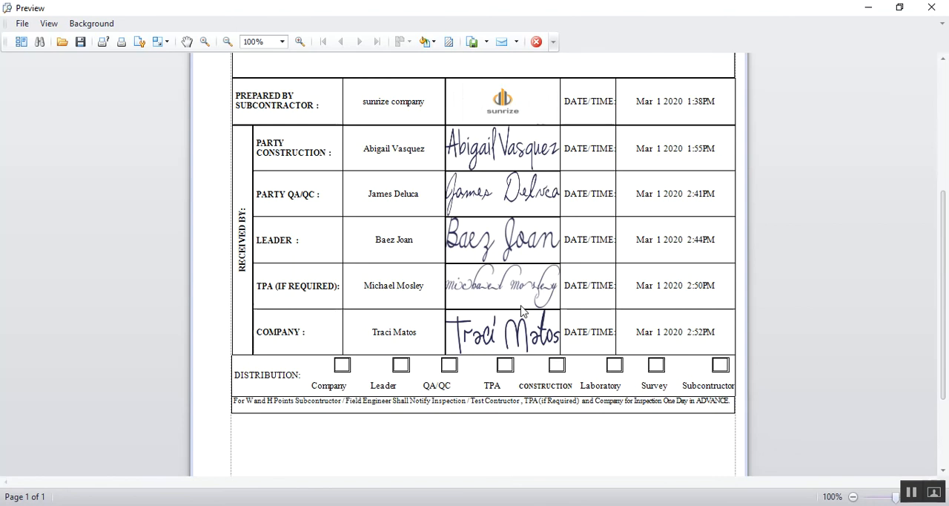
{"action": "scroll", "coordinate": [521, 310], "scroll_direction": "up", "scroll_amount": 7}
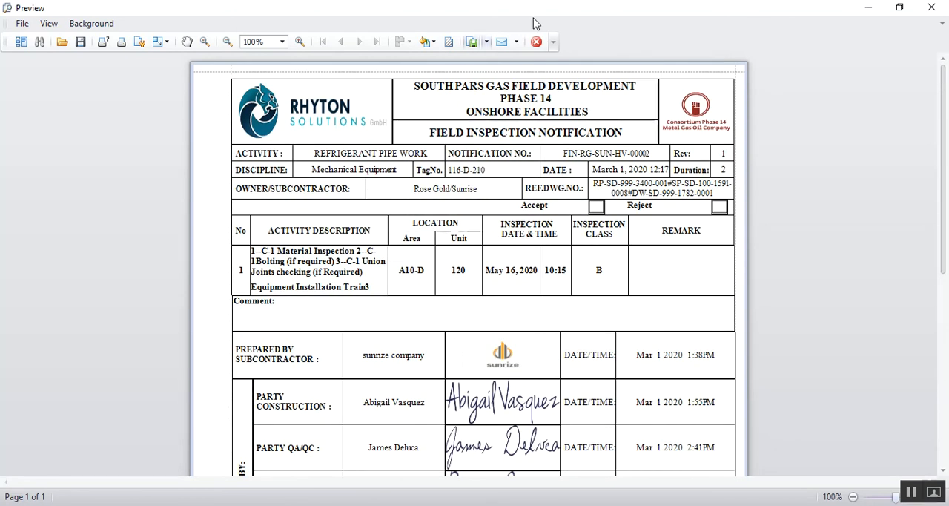
{"action": "left_click", "coordinate": [536, 41]}
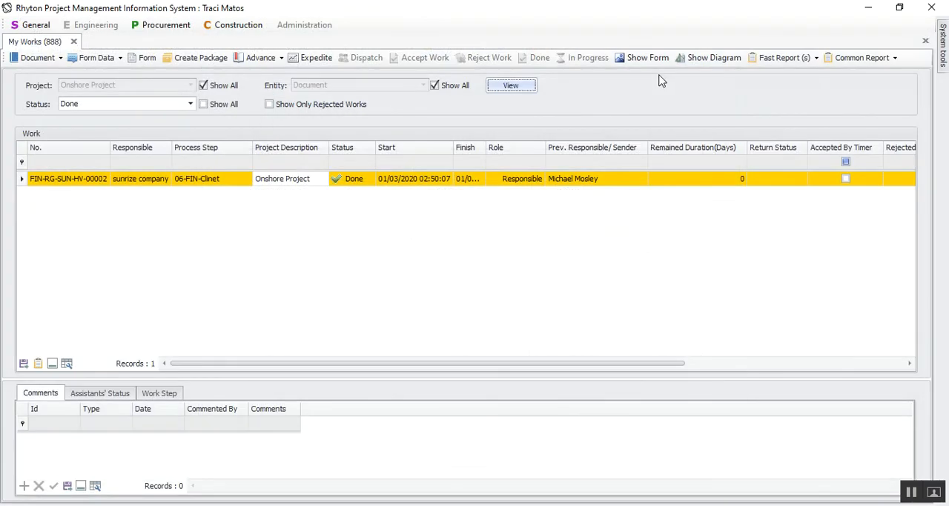
Open the FIN HISTORY report for the done work, examine each step's dates, action, person and comment, and close the preview.
{"action": "left_click", "coordinate": [853, 58]}
{"action": "mouse_move", "coordinate": [865, 74]}
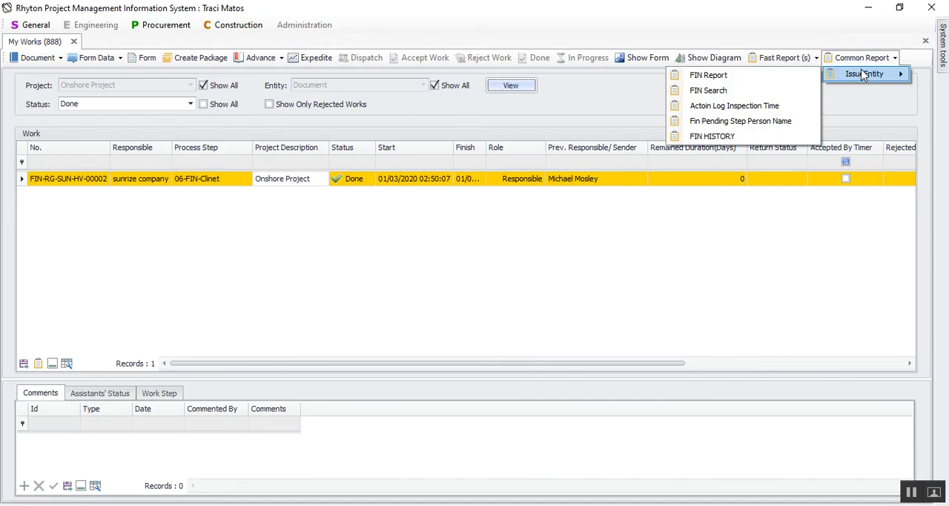
{"action": "left_click", "coordinate": [708, 138]}
{"action": "scroll", "coordinate": [477, 274], "scroll_direction": "down", "scroll_amount": 2}
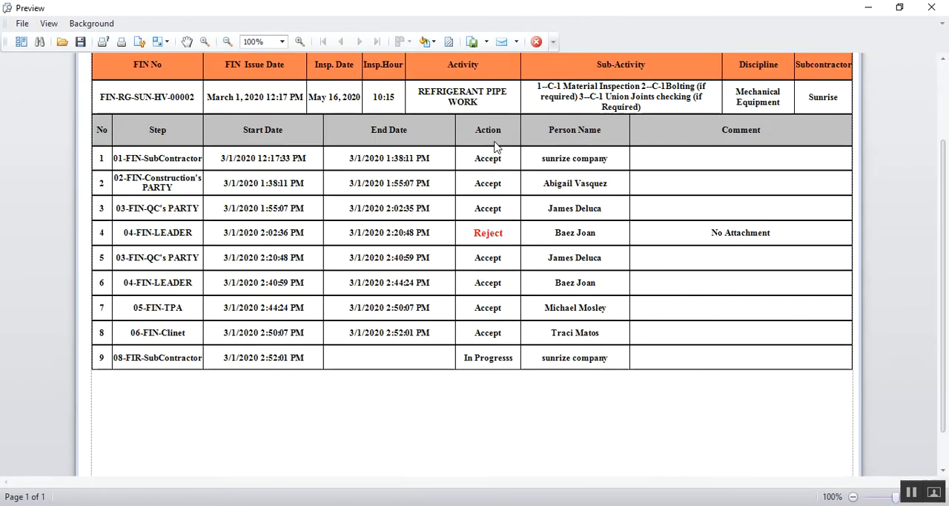
{"action": "left_click_drag", "start_coordinate": [119, 164], "coordinate": [479, 164]}
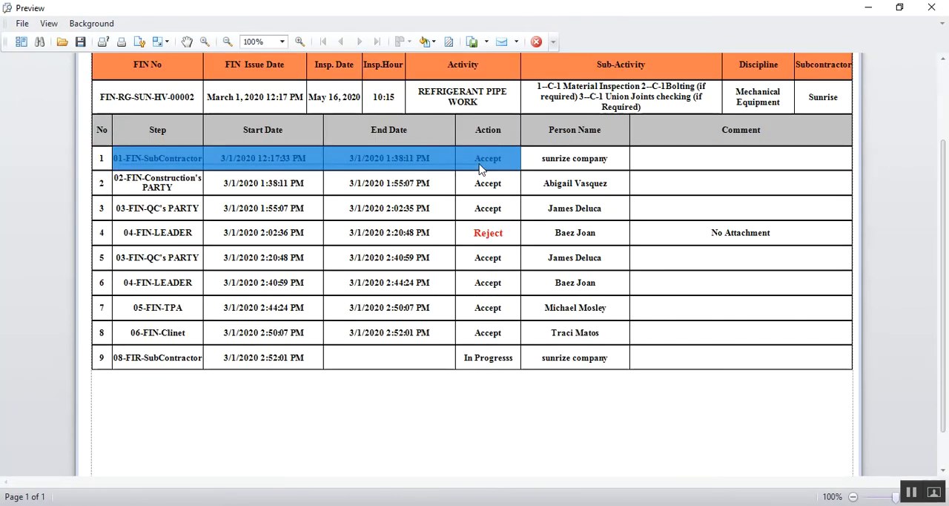
{"action": "left_click", "coordinate": [712, 186]}
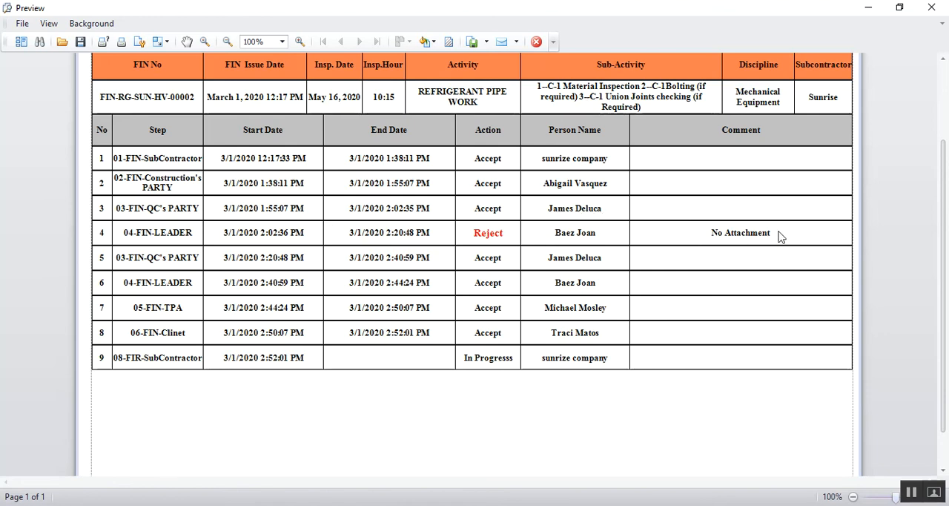
{"action": "left_click", "coordinate": [747, 234]}
{"action": "left_click", "coordinate": [617, 243]}
{"action": "left_click_drag", "start_coordinate": [166, 340], "coordinate": [577, 341]}
{"action": "left_click", "coordinate": [576, 395]}
{"action": "left_click", "coordinate": [538, 43]}
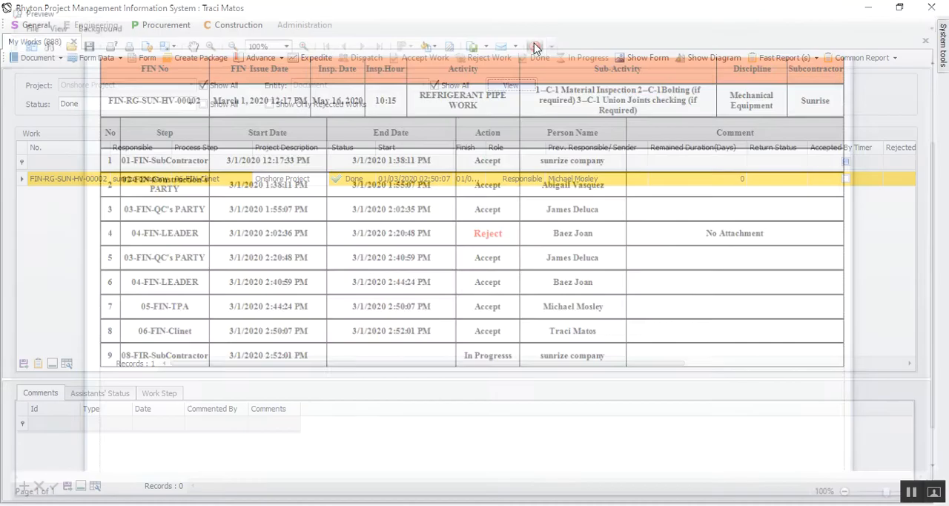
Start changing the user from the system tools and agree to close all open forms.
{"action": "left_click", "coordinate": [908, 495]}
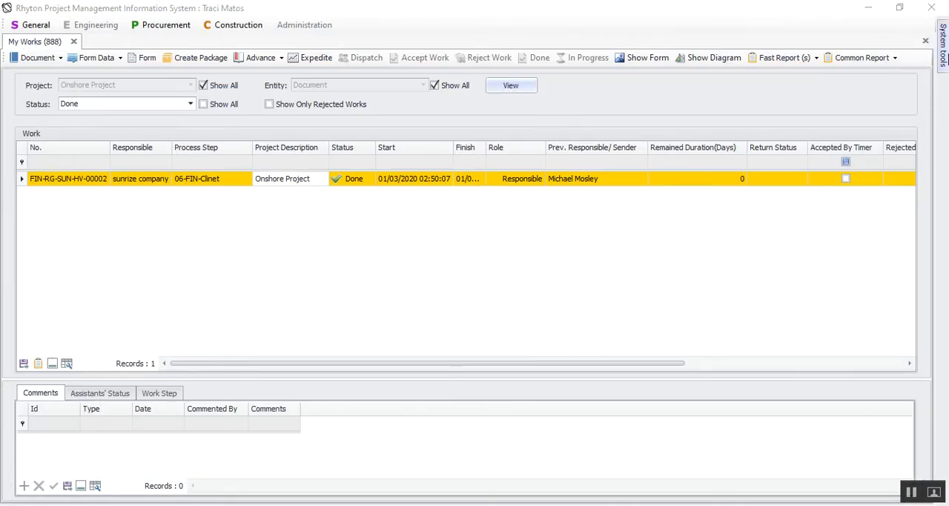
{"action": "left_click", "coordinate": [945, 58]}
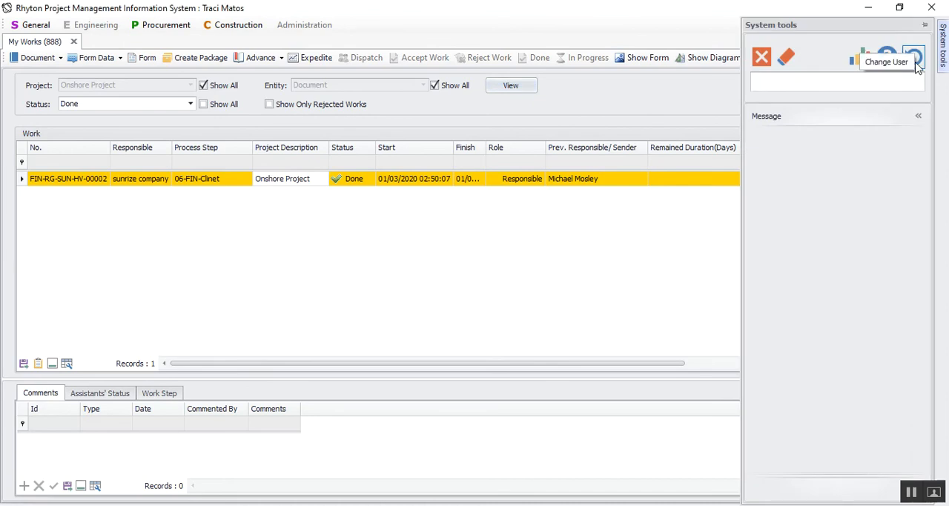
{"action": "left_click", "coordinate": [915, 58]}
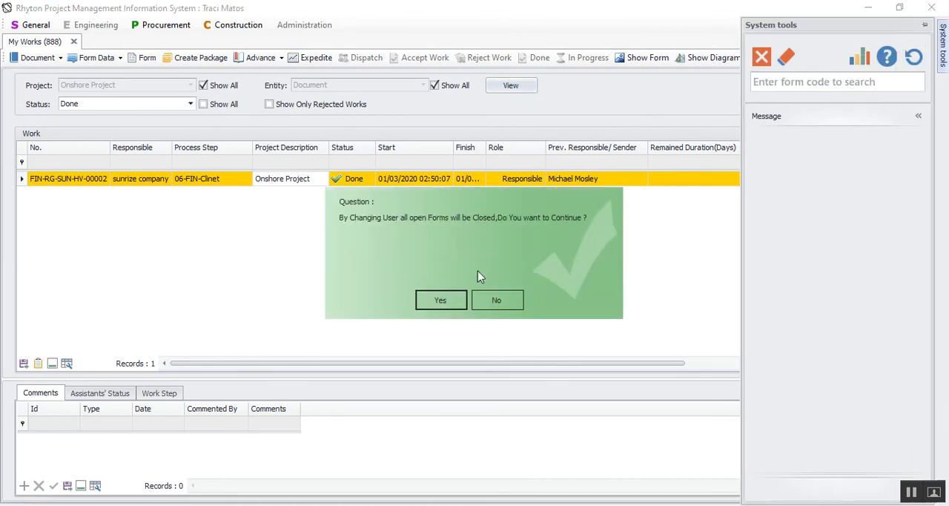
{"action": "left_click", "coordinate": [438, 304]}
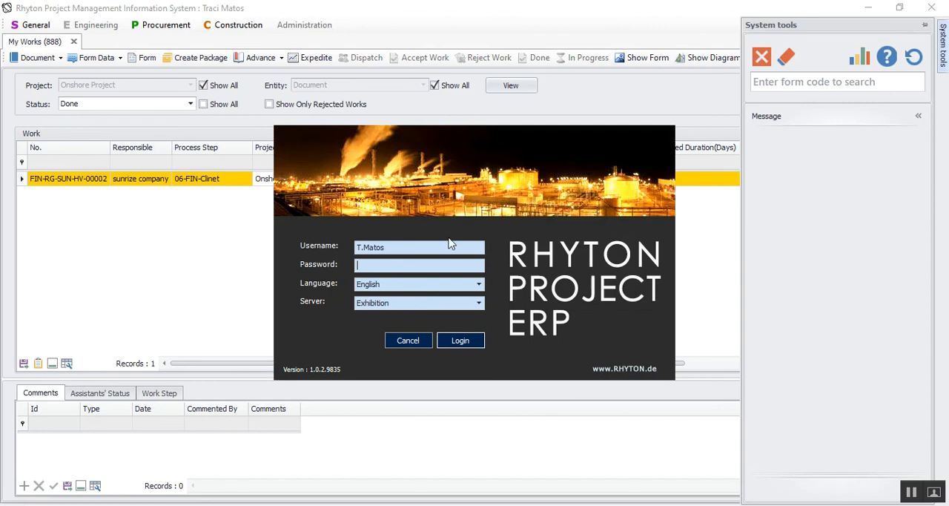